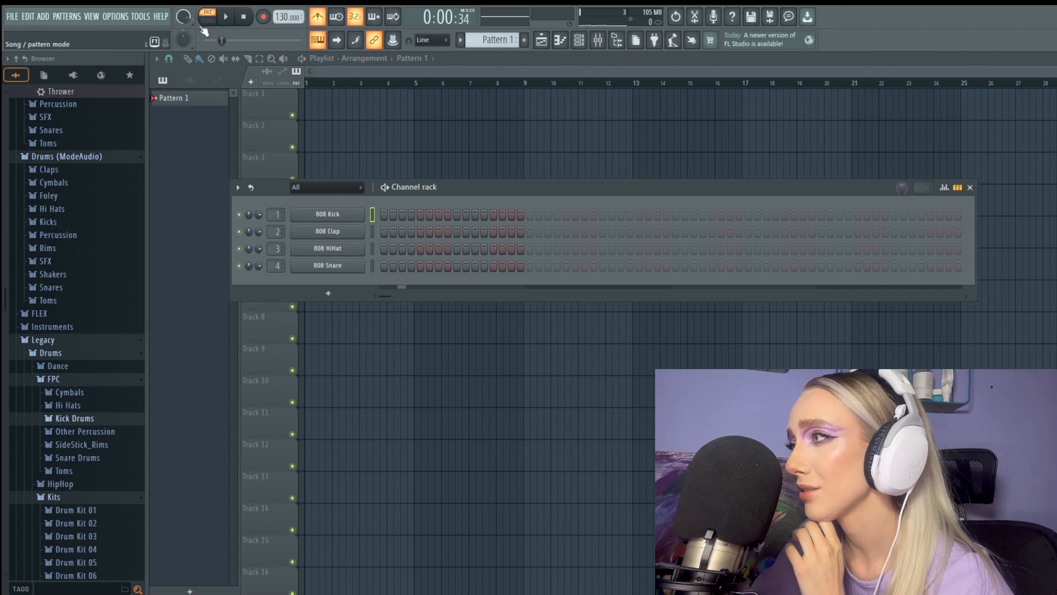
Set the project tempo to 92 BPM
drag(284, 17, 284, 32)
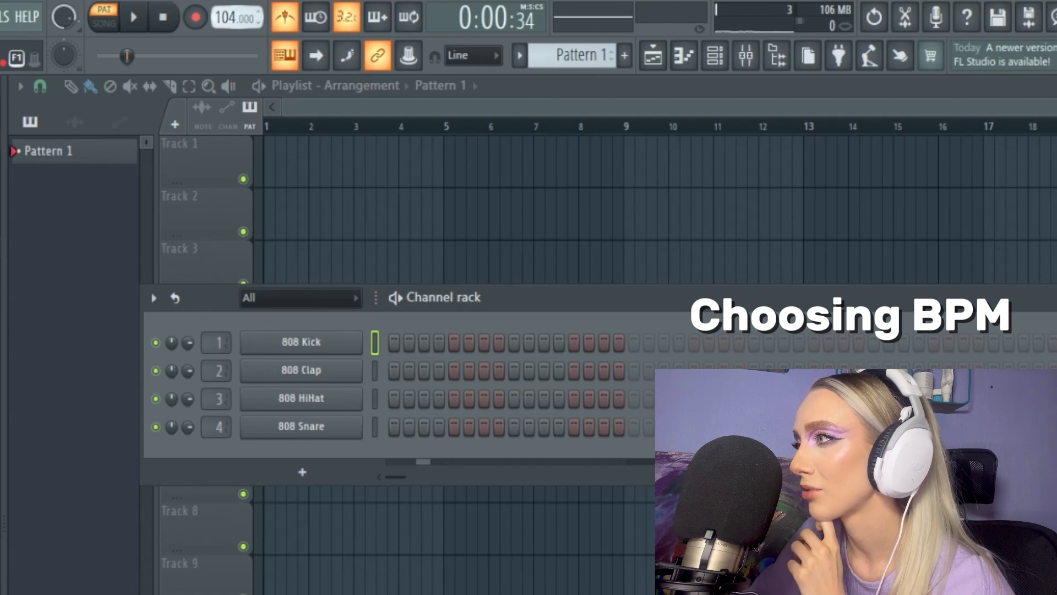
drag(226, 17, 225, 20)
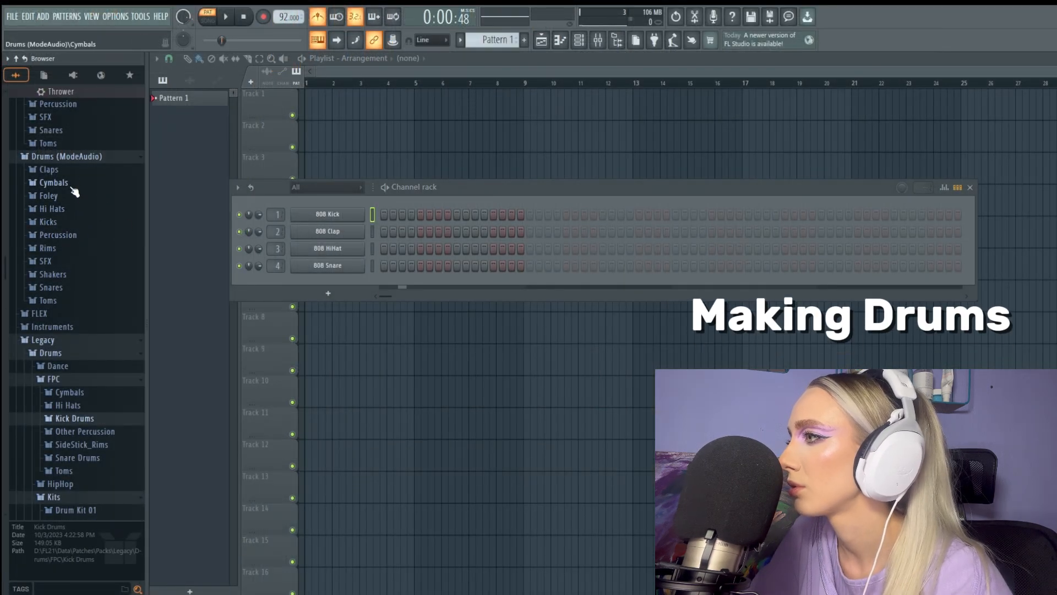
Expand Drum Kit 01 in the Legacy kits and audition the FLS_Kick 01 sample
scroll(81, 328, down, 5)
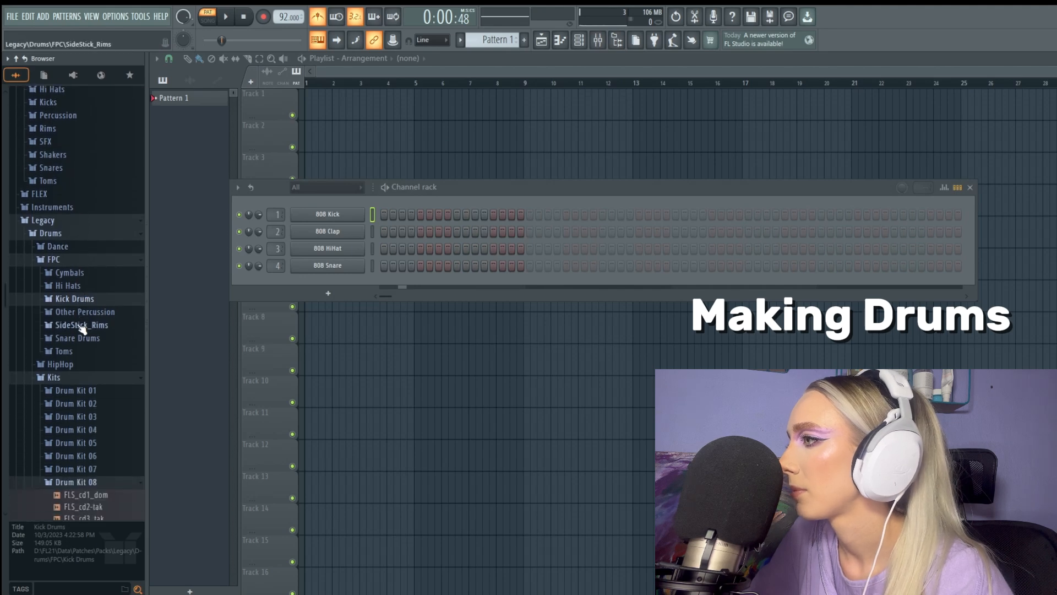
scroll(69, 363, down, 4)
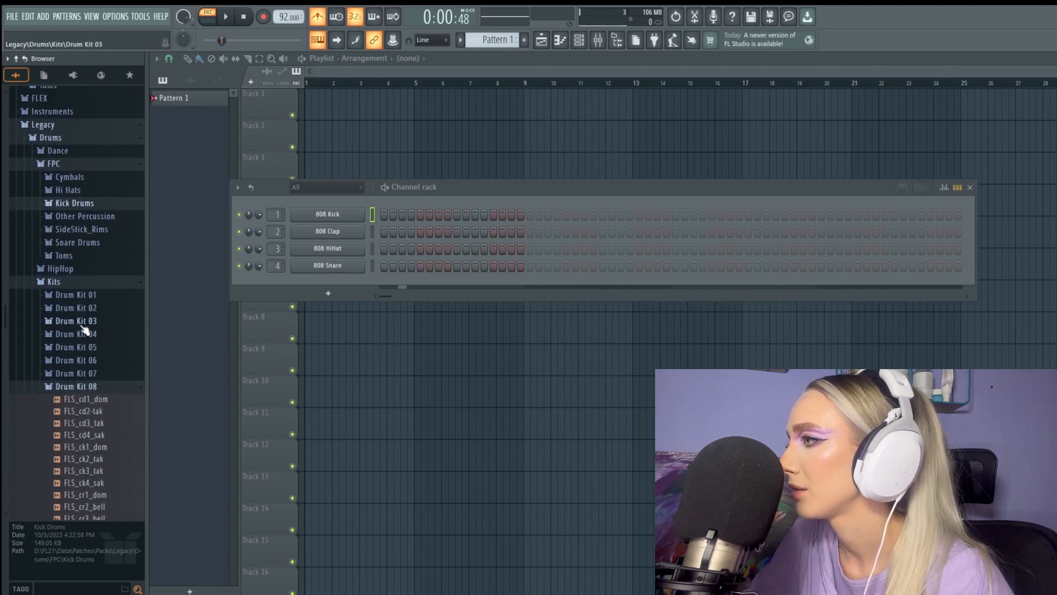
click(76, 295)
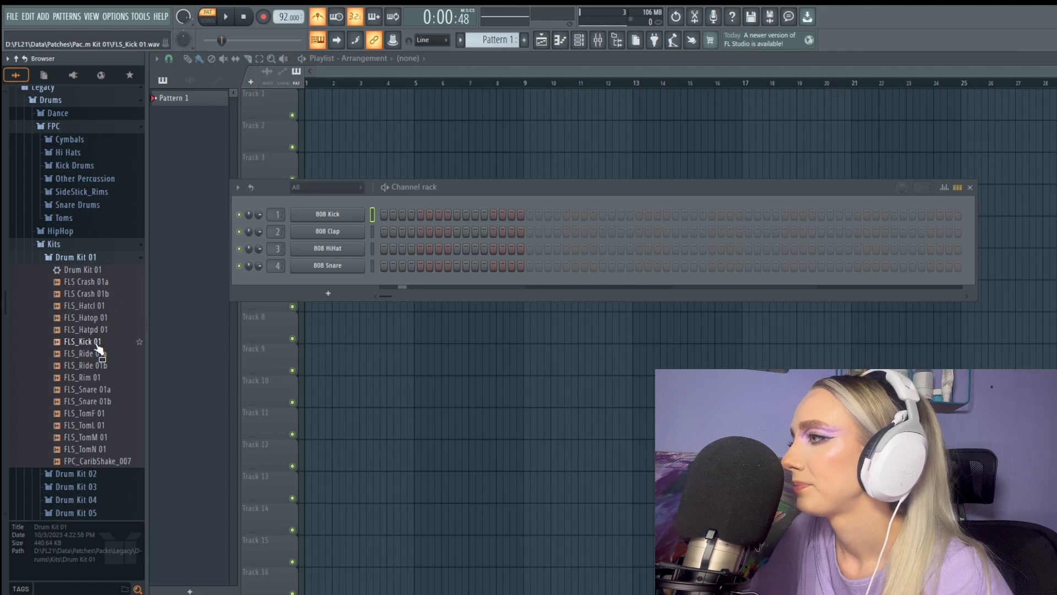
click(97, 344)
Audition the ModeAudio kick samples and replace the 808 Kick channel's sample with Attack Kick 04
click(76, 274)
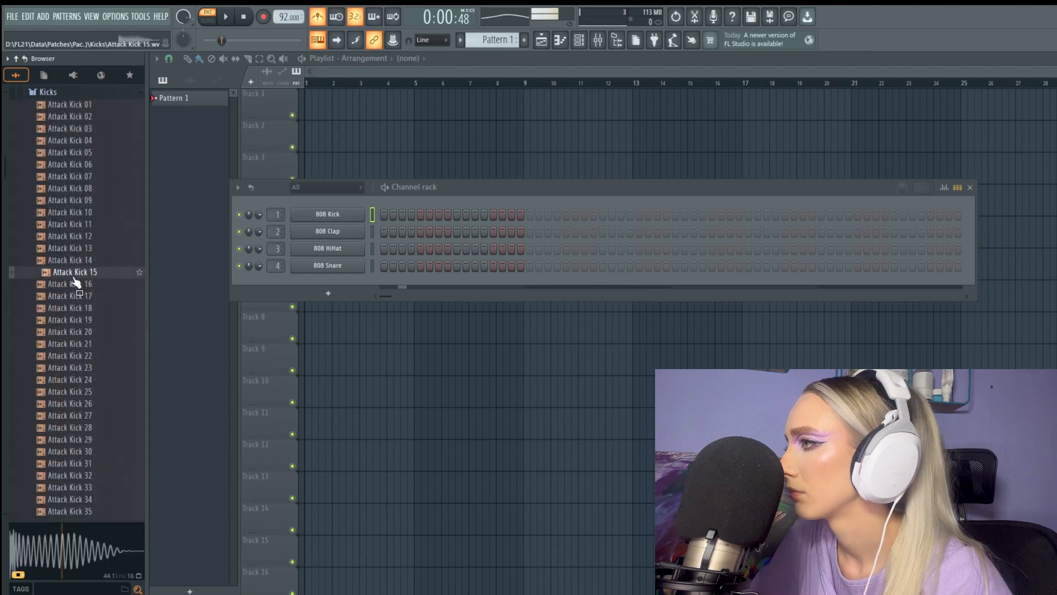
scroll(78, 284, up, 4)
click(79, 273)
click(79, 205)
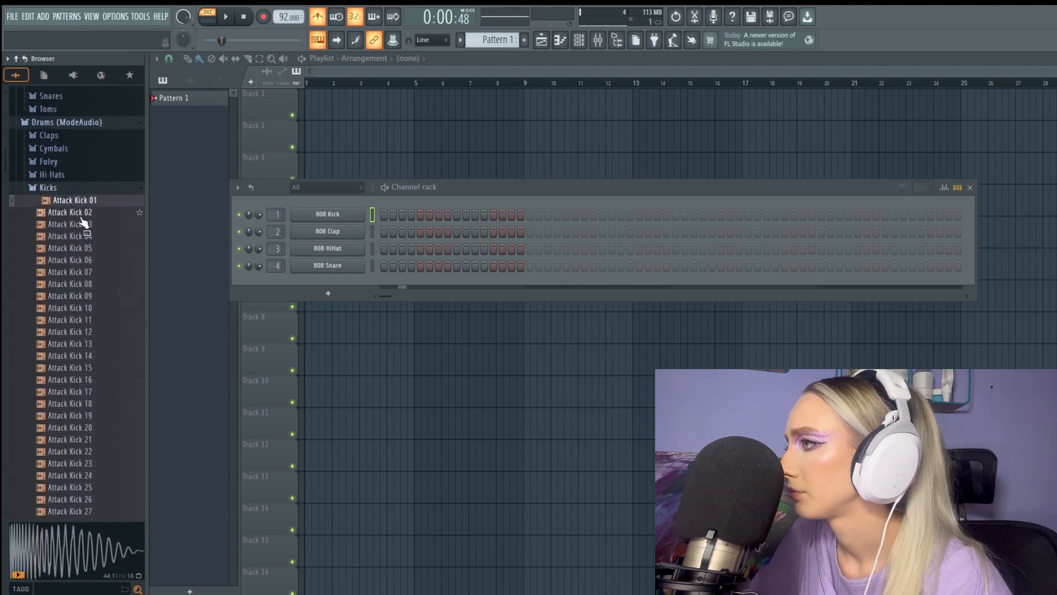
click(81, 224)
click(88, 236)
click(89, 248)
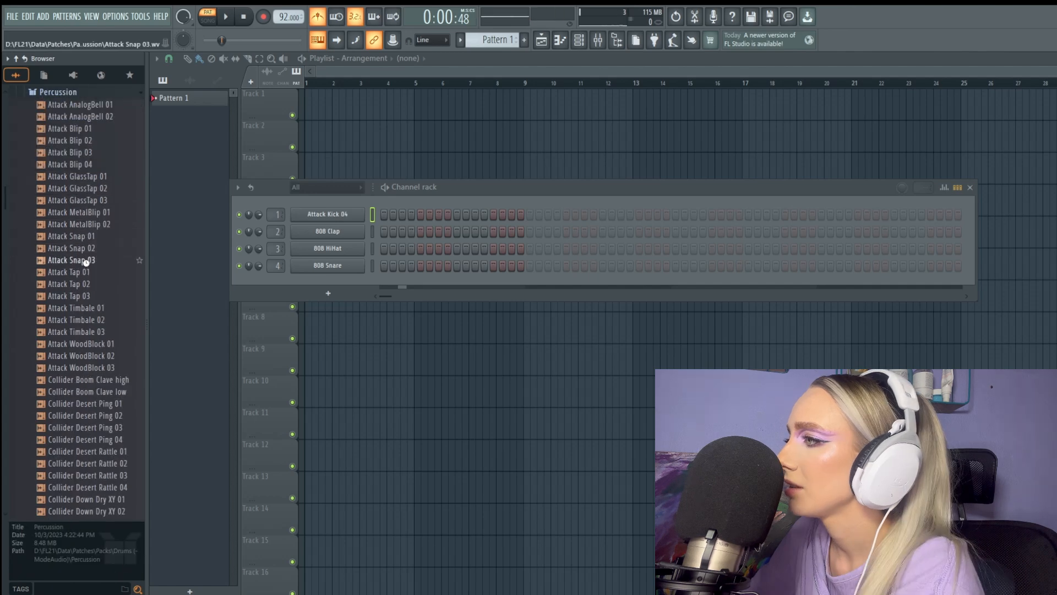
Audition the ModeAudio percussion snaps and taps, and replace the 808 Clap channel's sample with Attack Snap 03
click(88, 260)
click(87, 247)
click(92, 261)
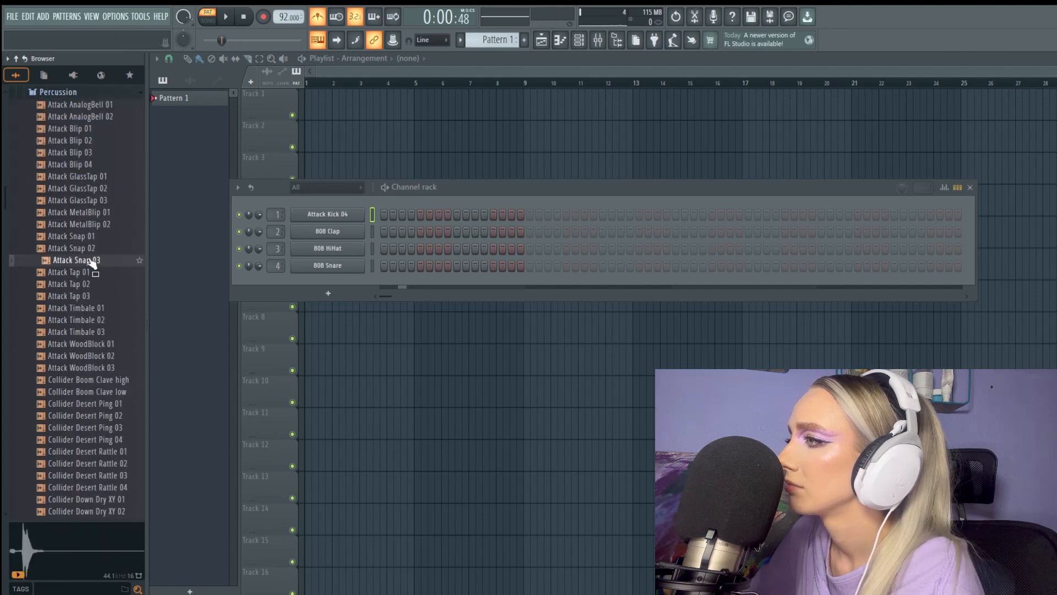
click(92, 262)
click(92, 262)
click(92, 262)
click(92, 262)
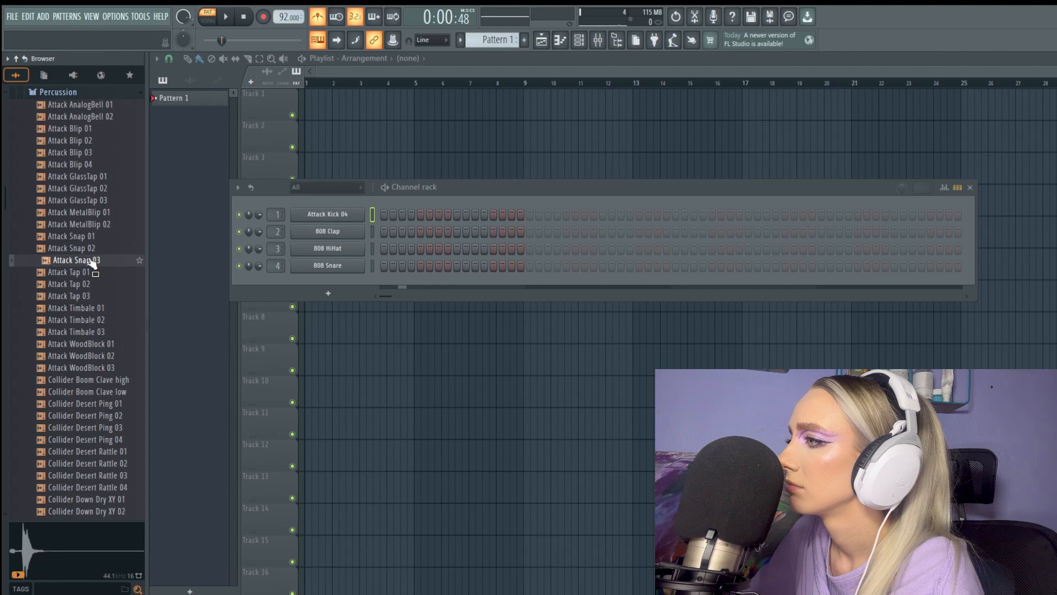
click(90, 273)
click(88, 284)
click(85, 297)
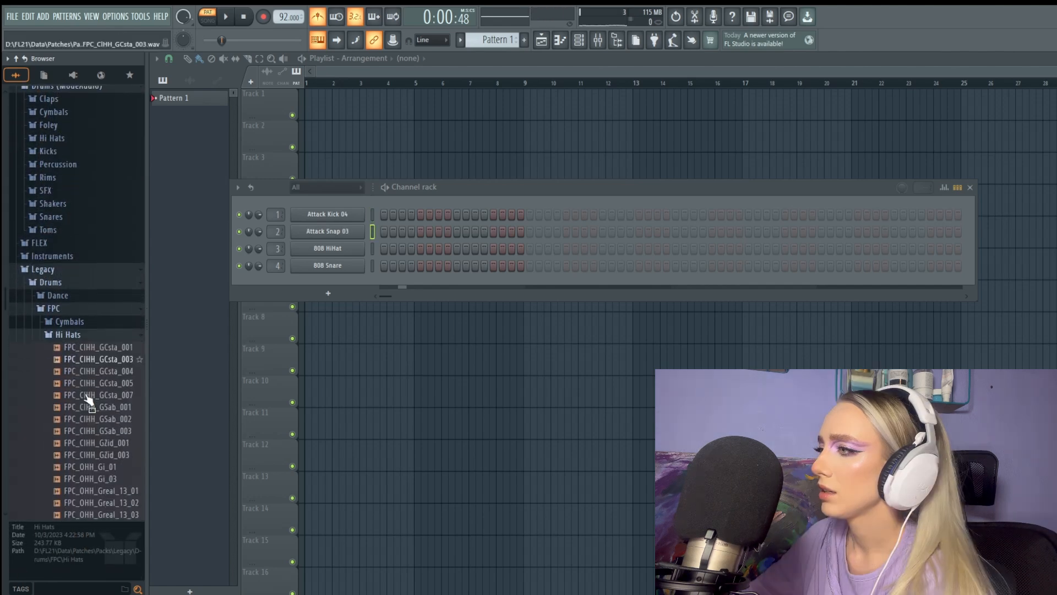
Audition the closed hi-hat samples in the Legacy FPC Hi Hats folder
scroll(91, 386, down, 4)
click(101, 275)
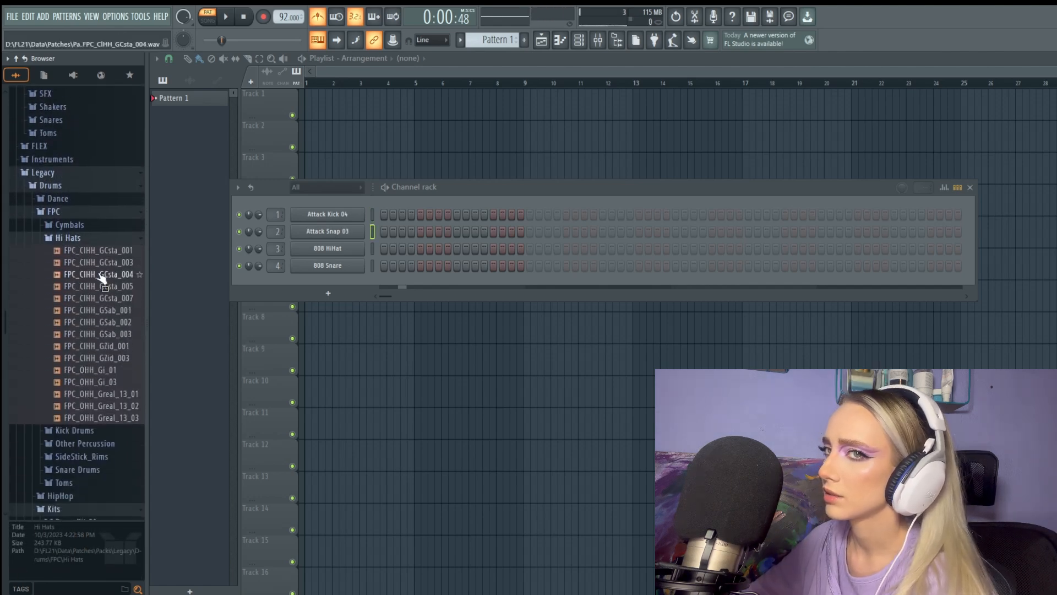
click(103, 263)
click(105, 251)
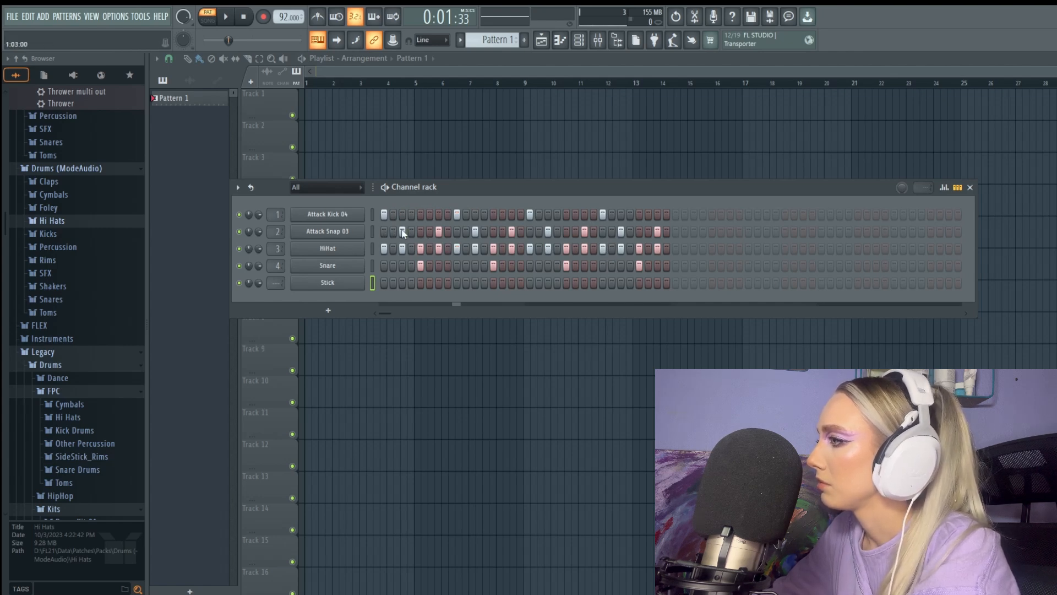
click(476, 246)
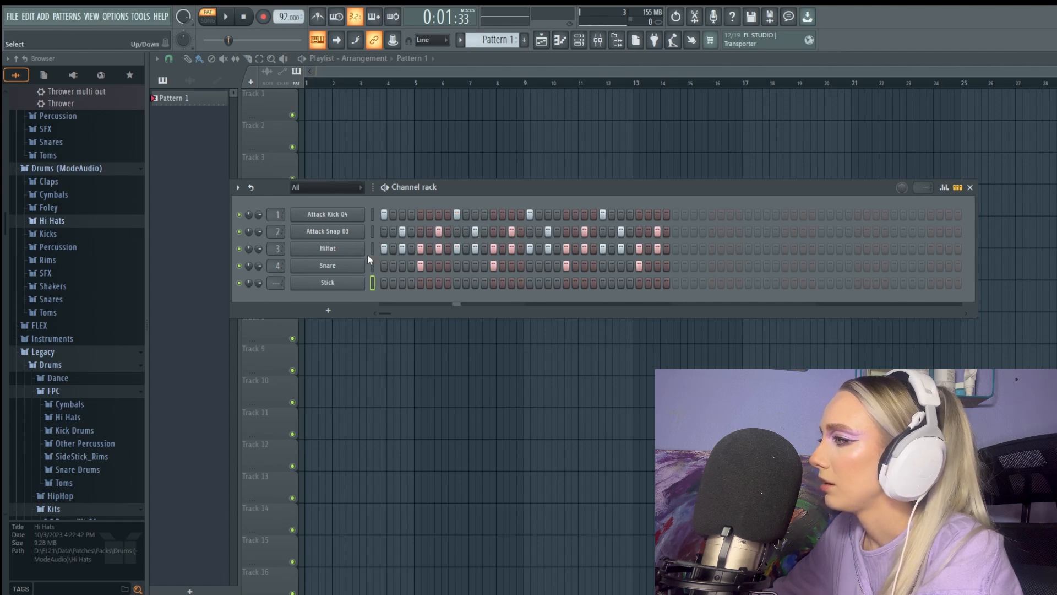
right_click(353, 249)
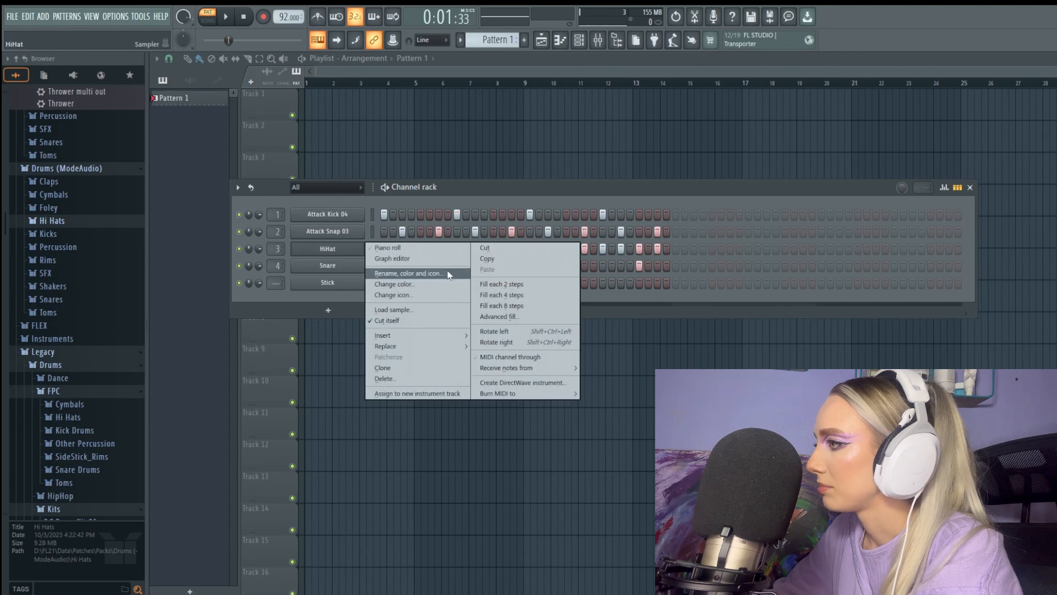
click(502, 192)
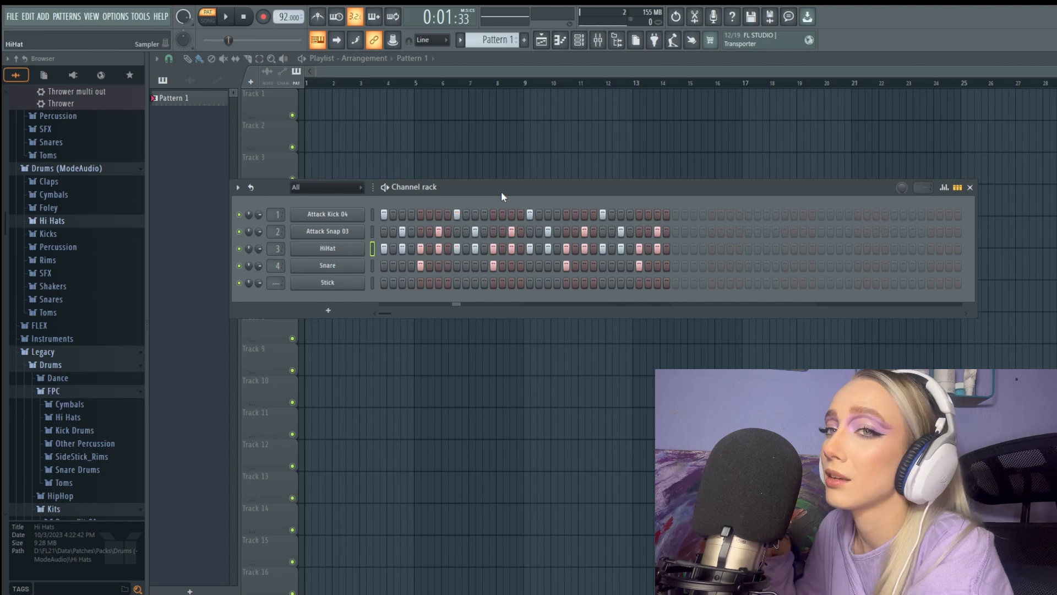
Play the drum pattern and lower the velocity of alternate HiHat hits to about 75% in the graph editor
click(226, 17)
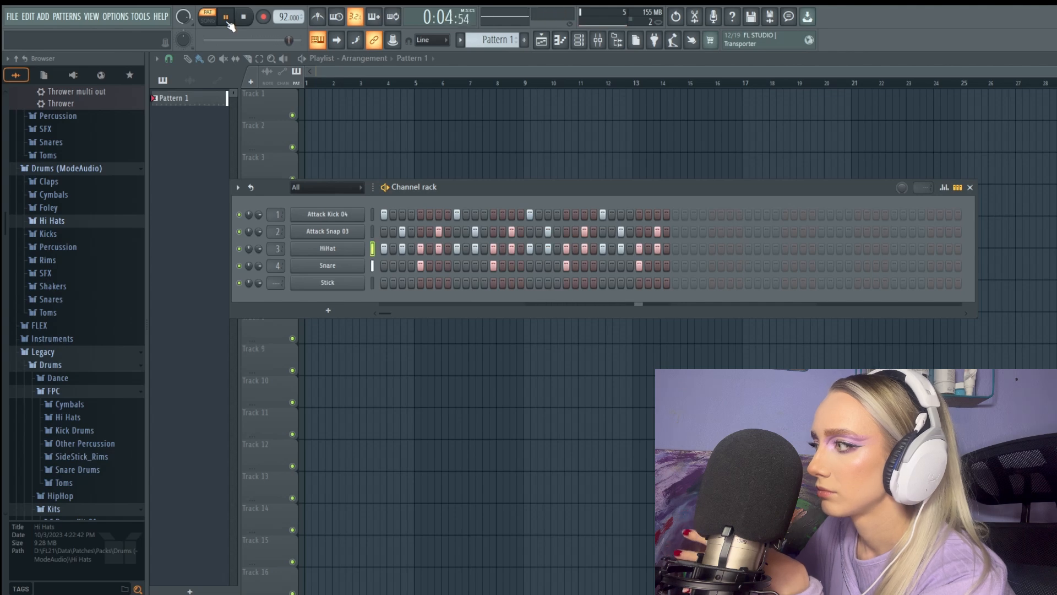
drag(669, 191, 636, 172)
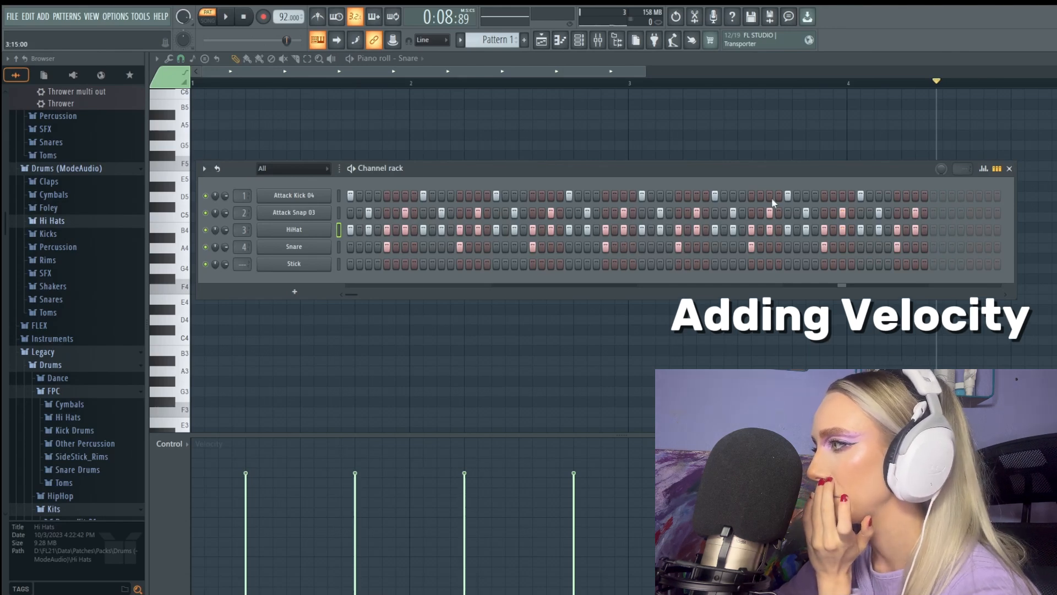
click(985, 170)
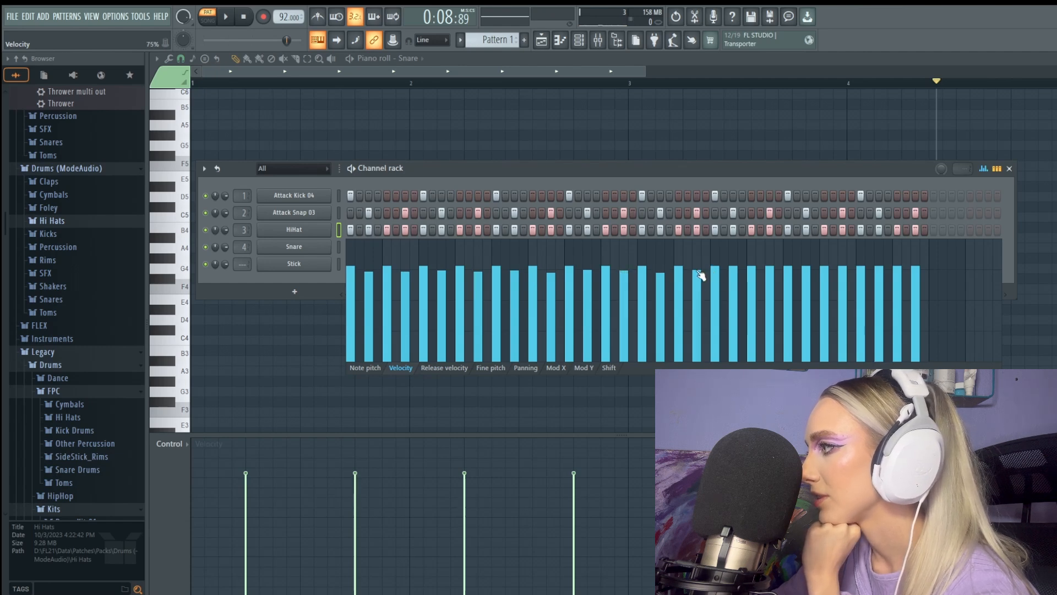
click(733, 272)
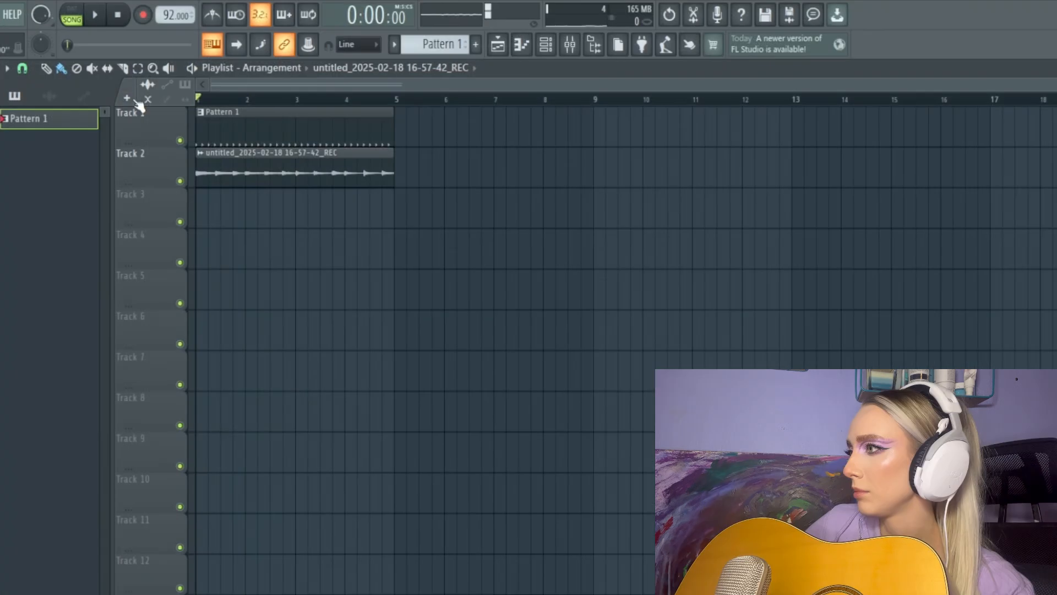
Record guitar parts from the microphone straight into the playlist as audio clips
click(145, 16)
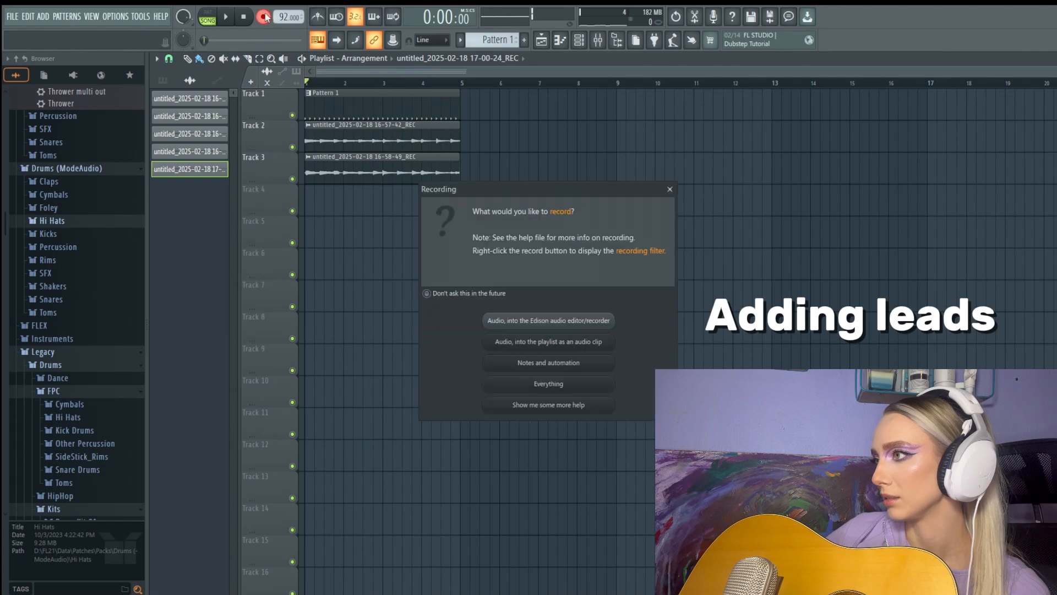
key(r)
click(526, 343)
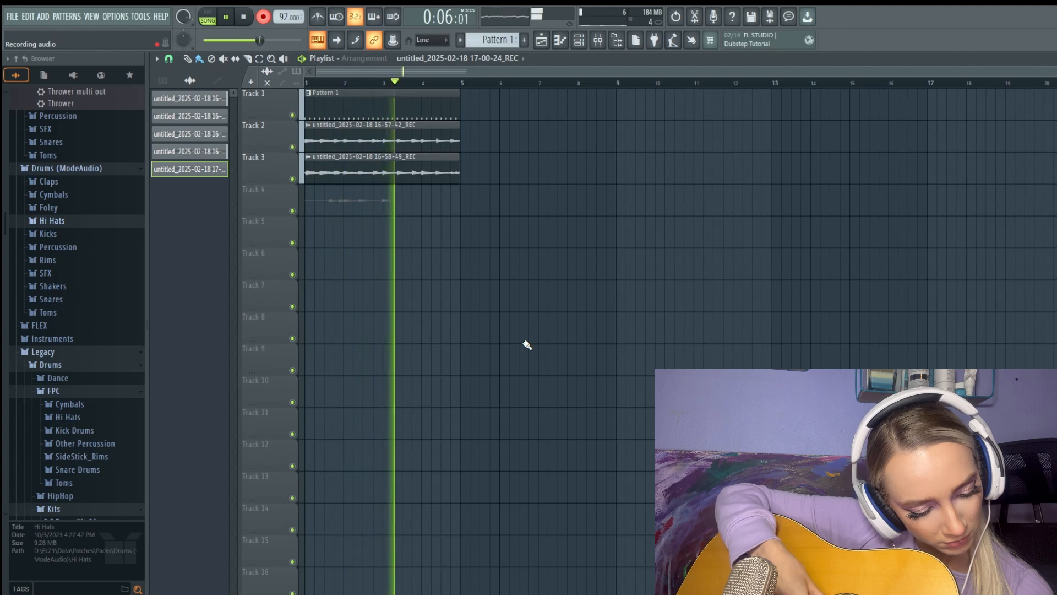
Play the arrangement from the start to hear the drums with the recorded guitars
click(226, 17)
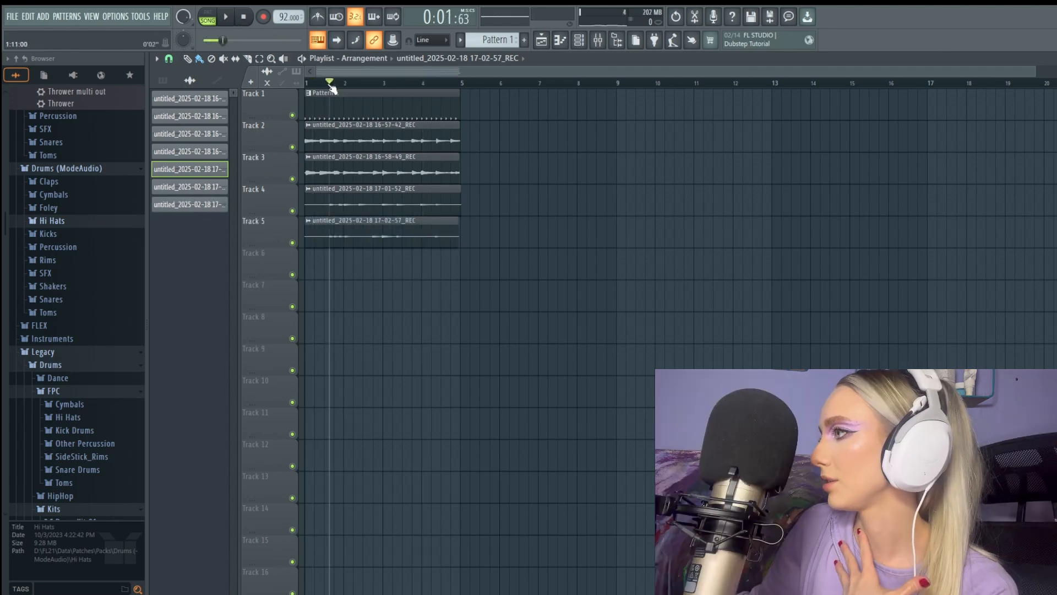
key(space)
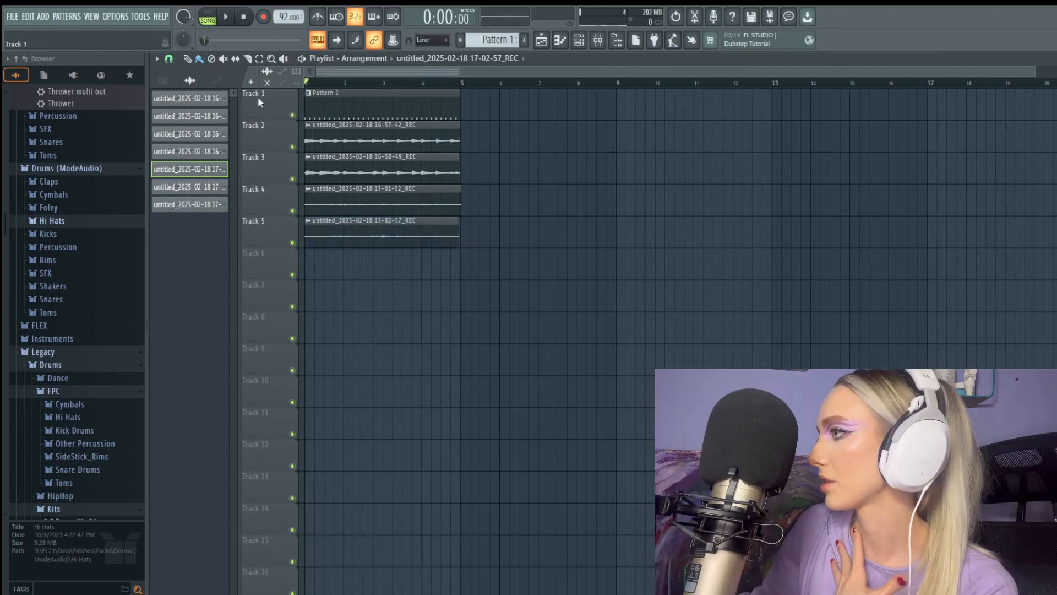
click(227, 17)
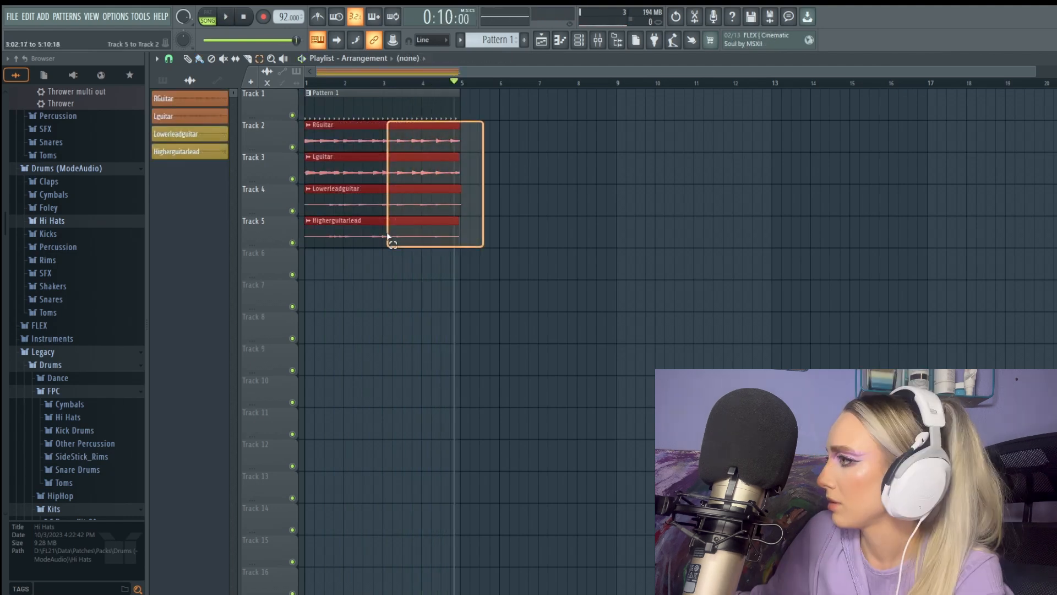
Move the RGuitar, Lguitar, Lowerleadguitar and Higherguitarlead clips together down to Tracks 5 to 8 and clear the selection
drag(484, 245, 338, 259)
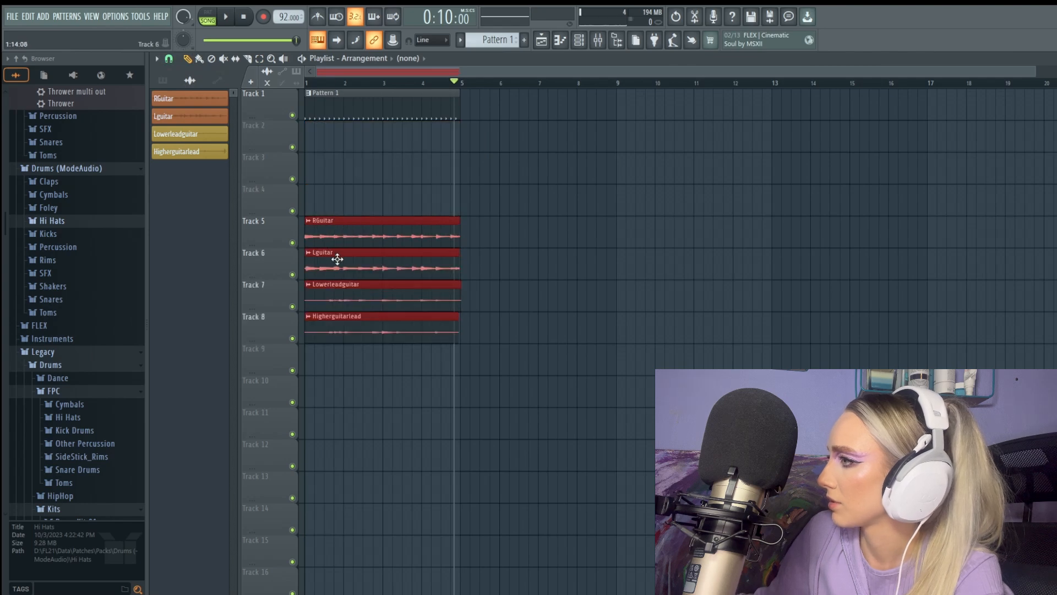
click(602, 340)
right_click(603, 339)
Set the audio input of the mixer's REC track to (none)
click(587, 41)
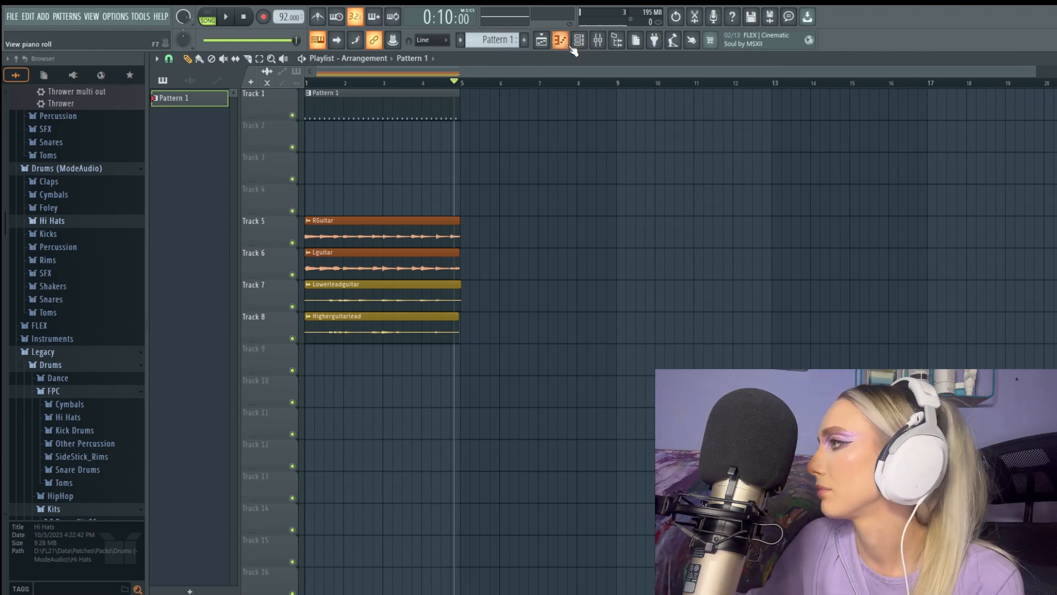
click(579, 44)
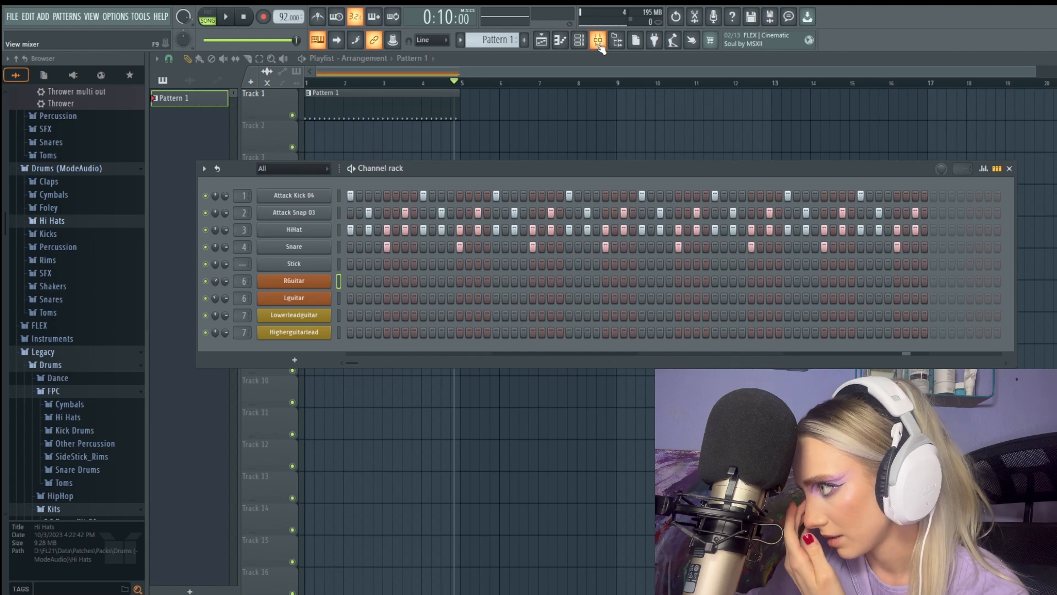
click(599, 41)
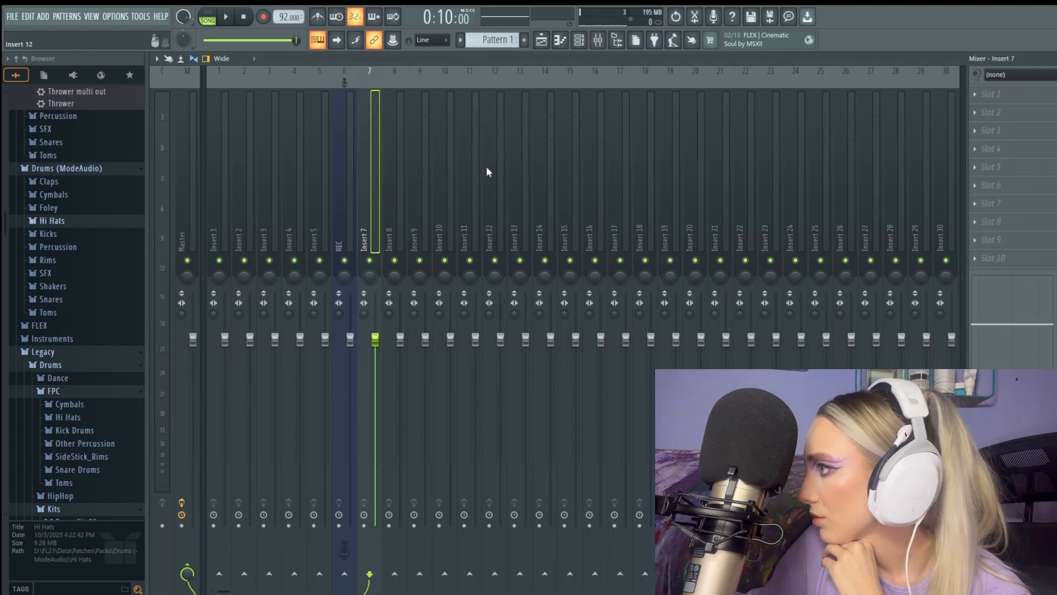
click(339, 242)
click(1023, 75)
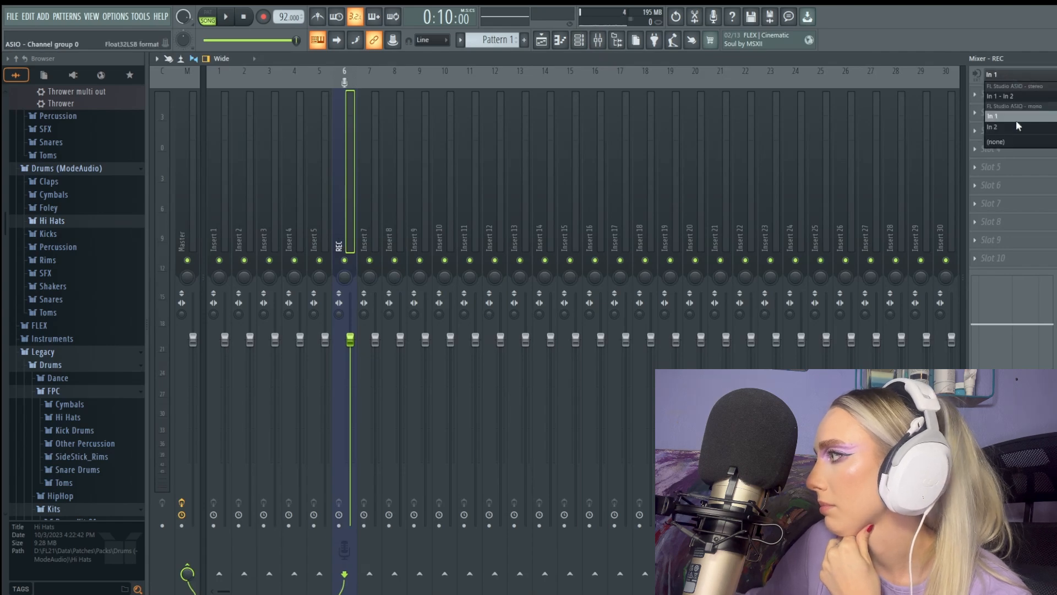
click(1010, 141)
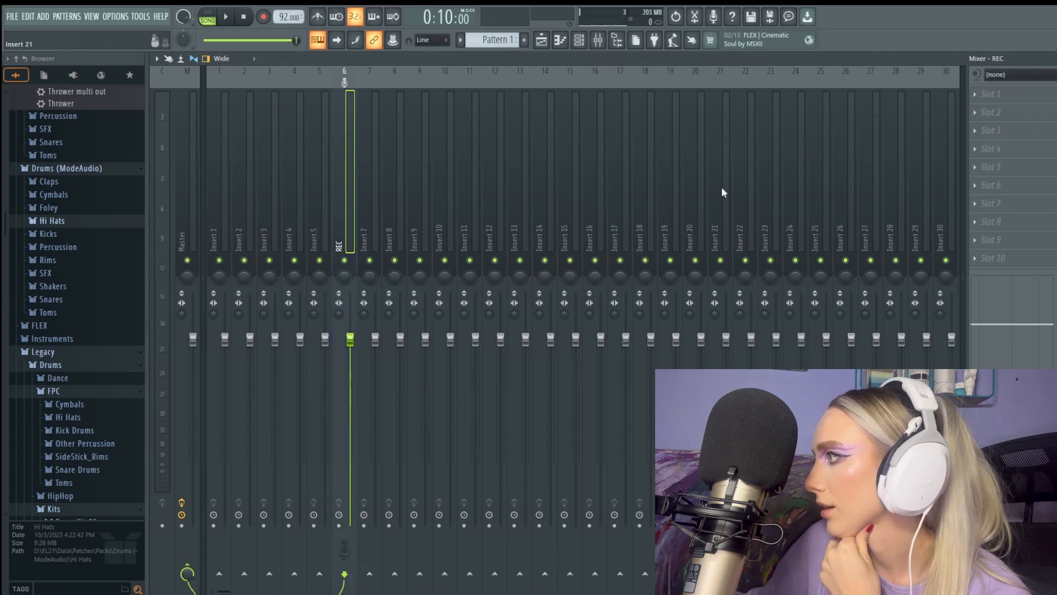
Solo the REC mixer track during playback and add Fruity Parametric EQ 2 to its first effect slot
right_click(344, 260)
click(226, 17)
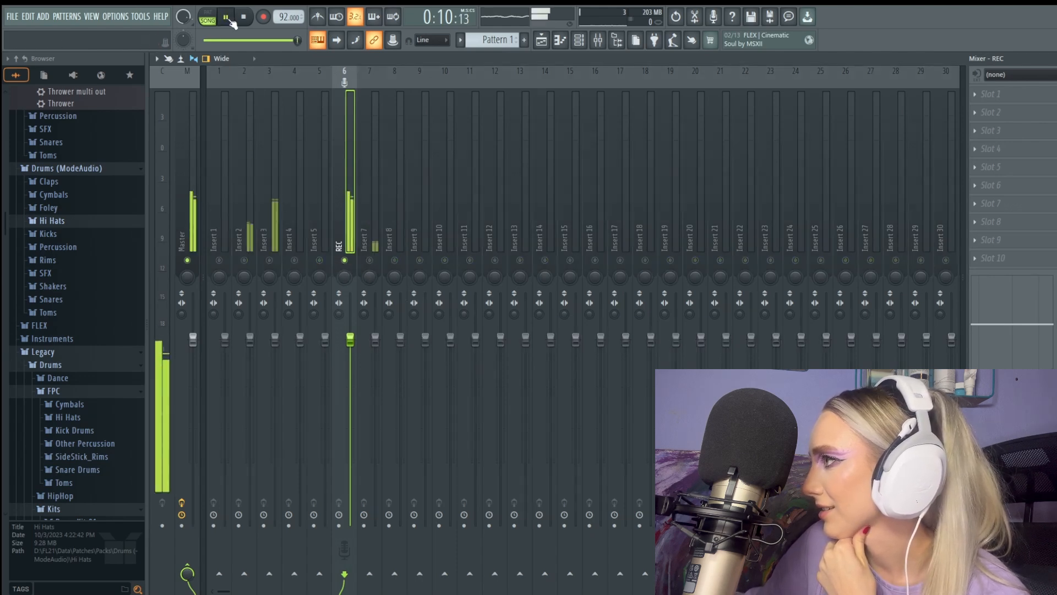
click(1046, 95)
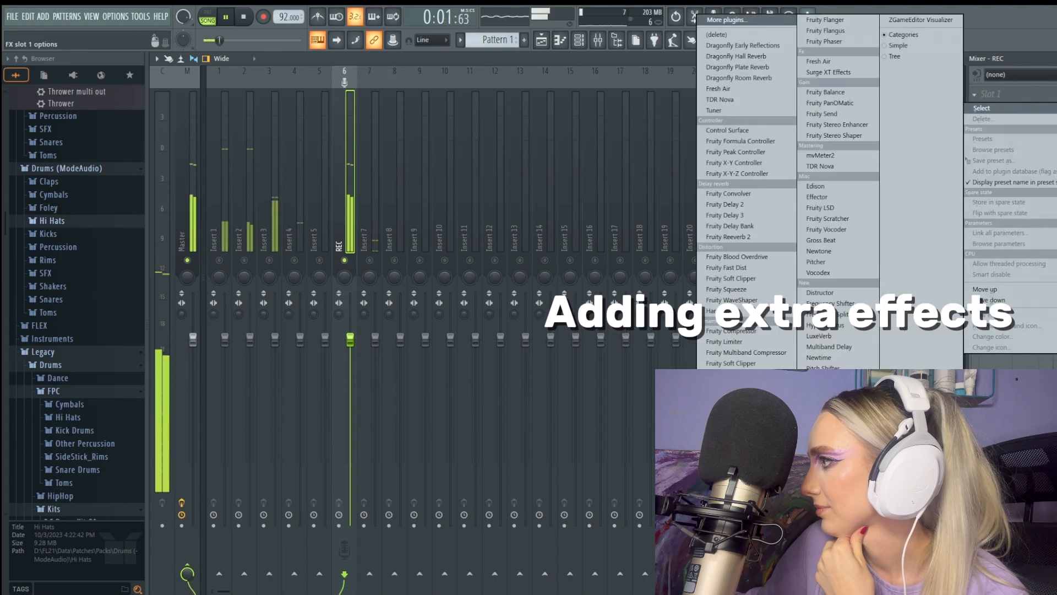
click(738, 486)
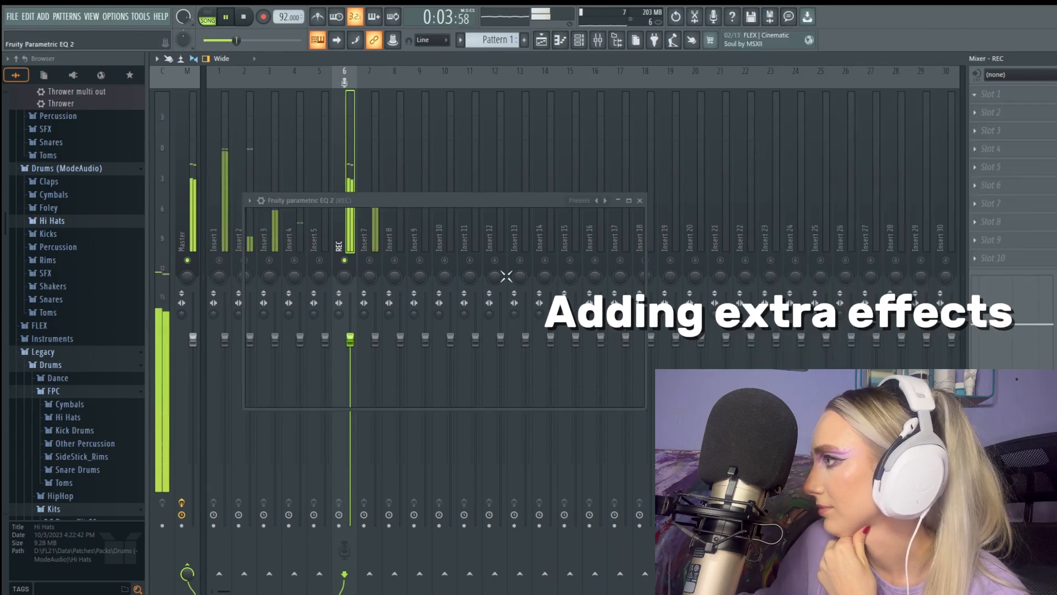
drag(467, 202, 504, 175)
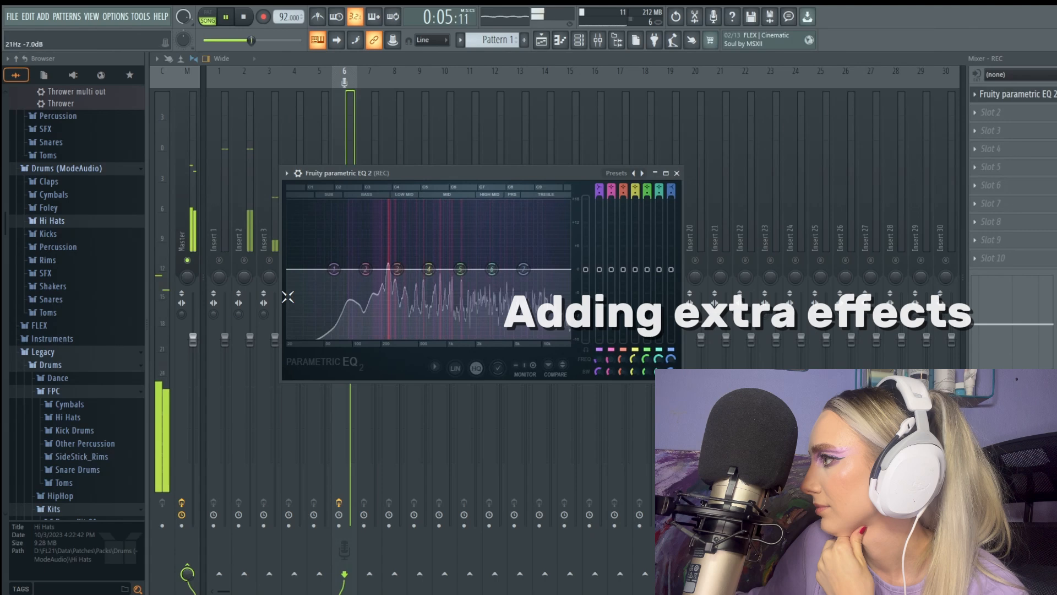
Change band 1 of the REC track's Parametric EQ 2 to high pass and raise its cutoff frequency into the low mids
right_click(334, 269)
mouse_move(347, 298)
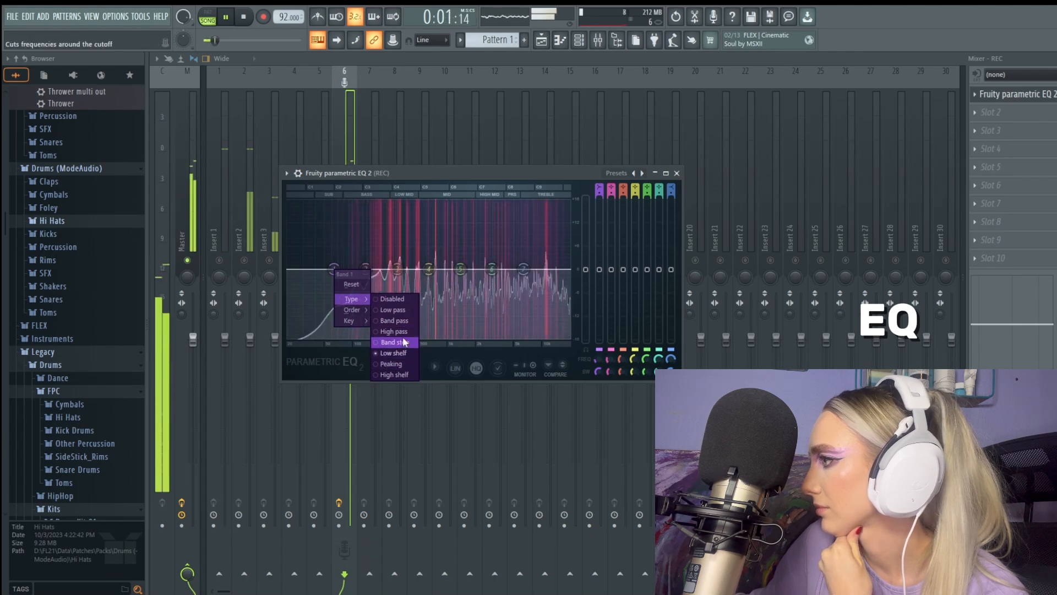
click(393, 331)
drag(332, 277, 345, 275)
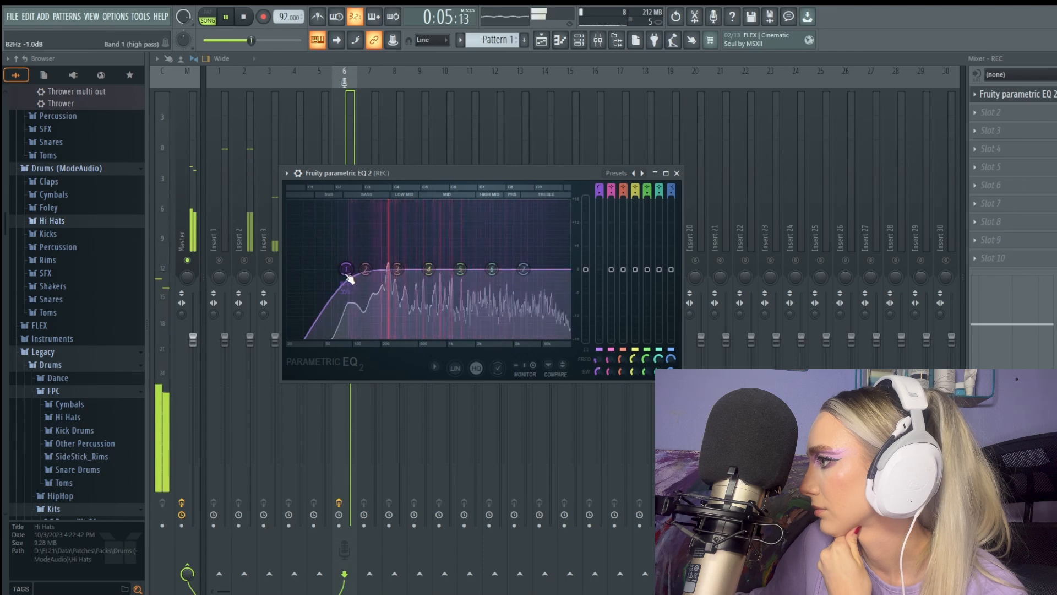
drag(348, 272, 398, 271)
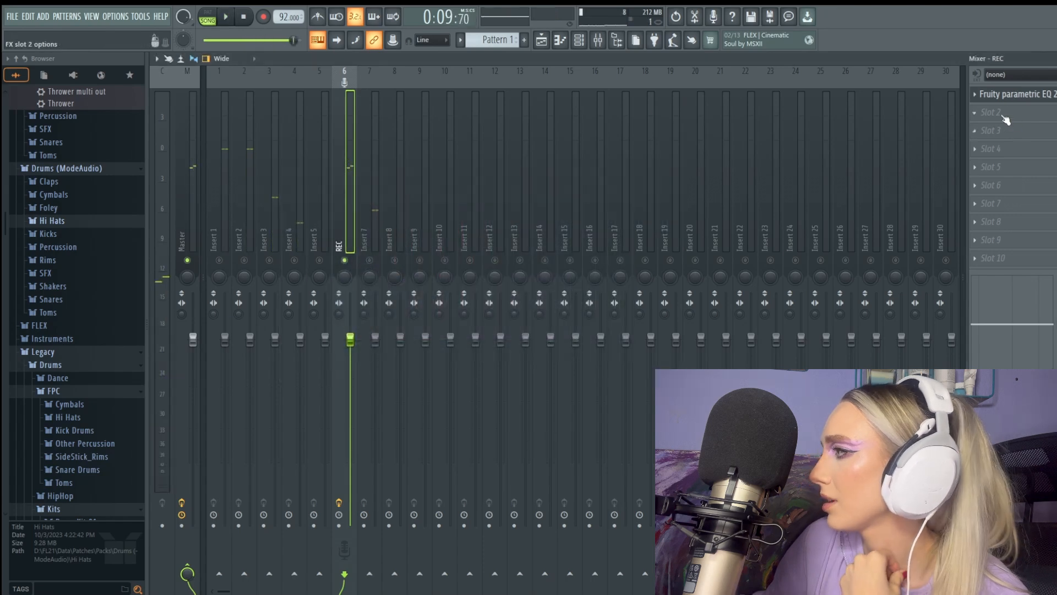
Find the Marshall Silver Jubilee 2555 VST among all effect plugins and load it into the REC track's second effect slot
click(975, 108)
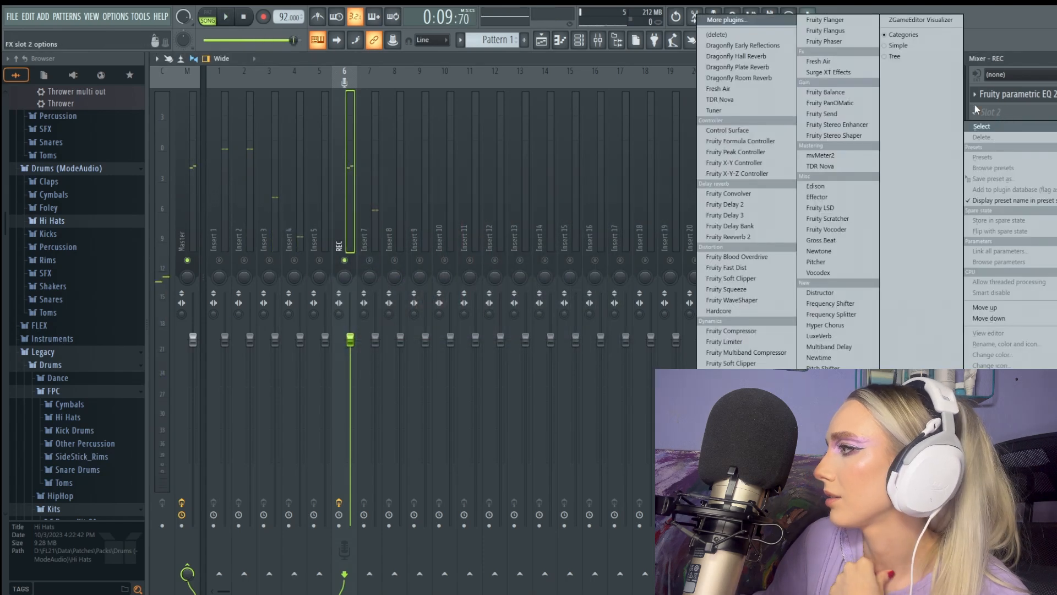
click(742, 24)
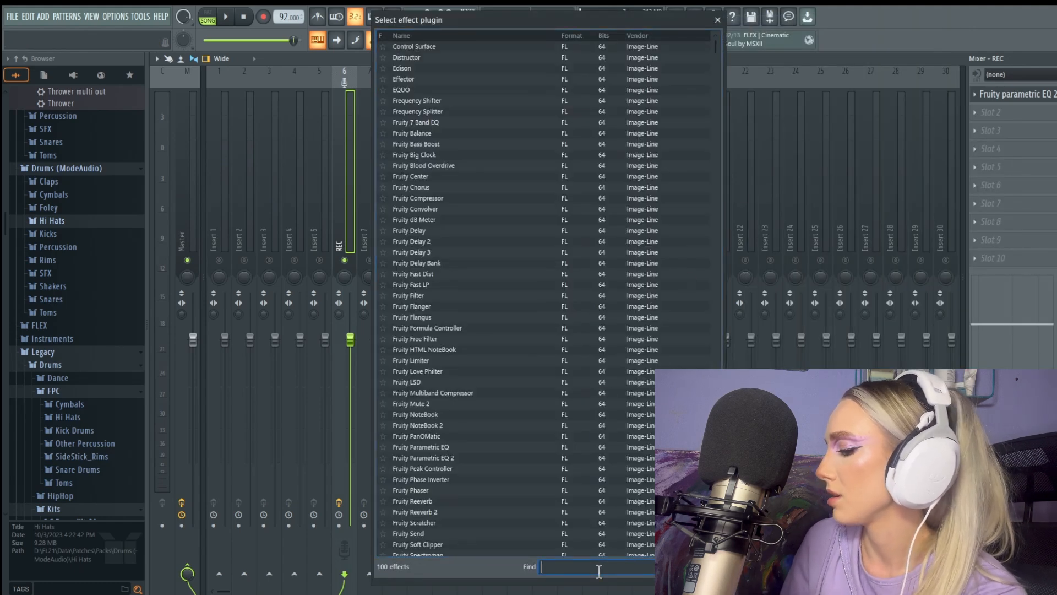
text(marsha)
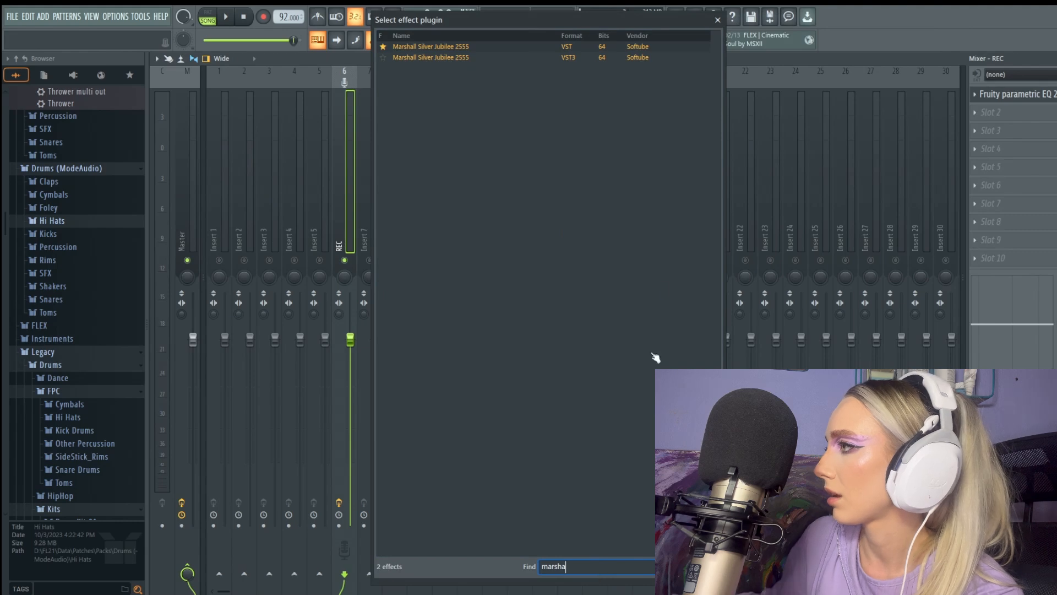
click(505, 47)
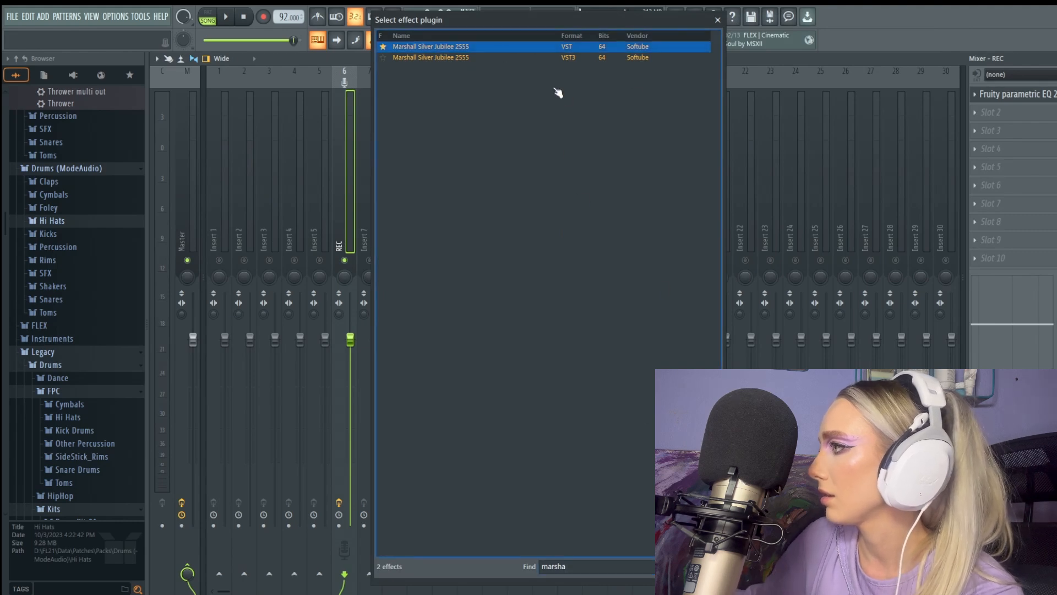
double_click(548, 49)
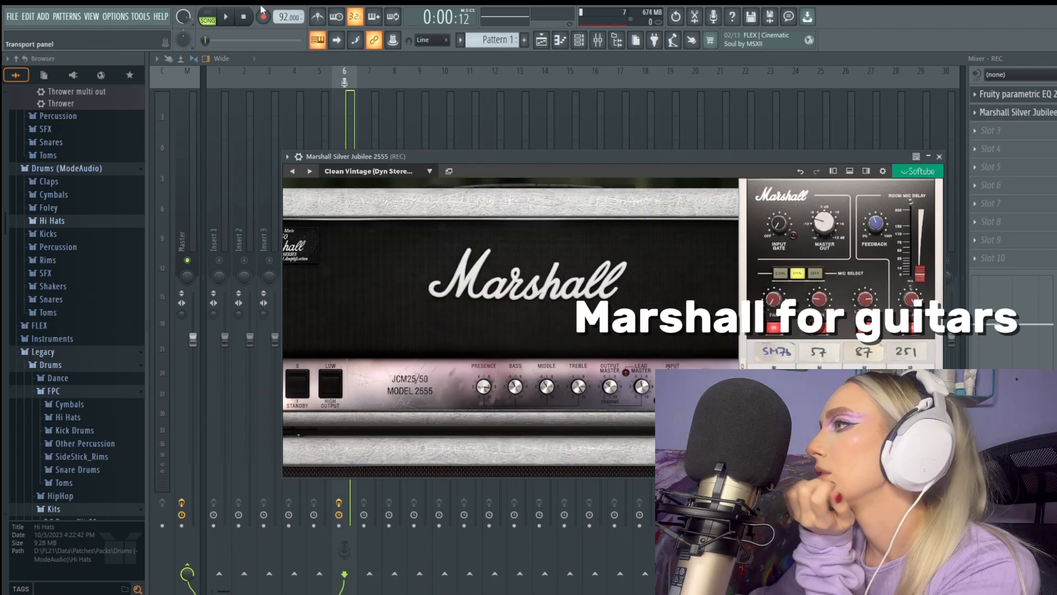
During playback, audition the Marshall preset Clean Vintage (Dyn Mono) and settle on Velvet Clean (Dyn Mono)
click(228, 18)
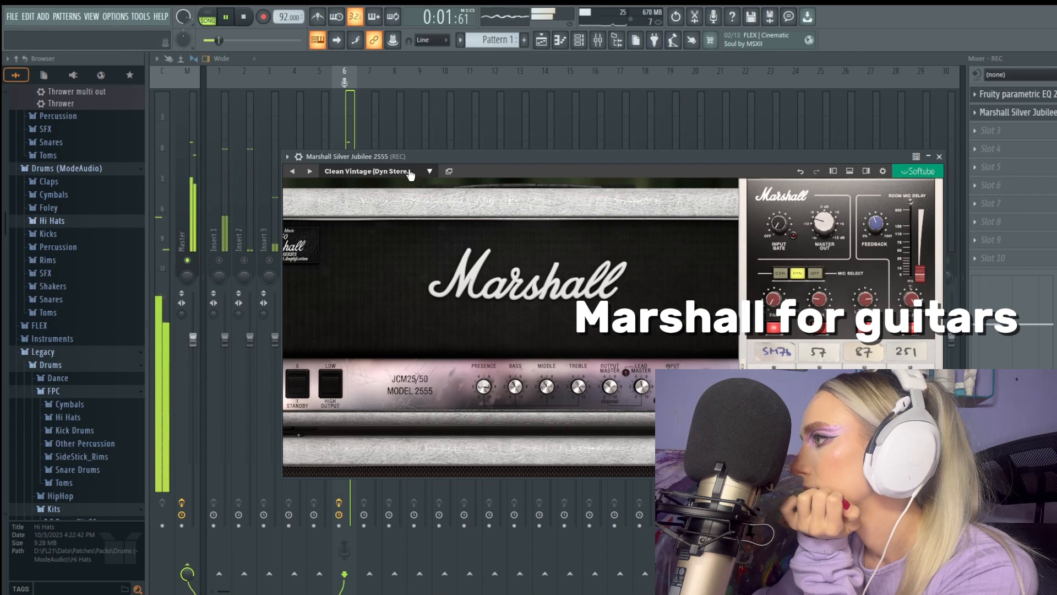
click(407, 171)
mouse_move(429, 185)
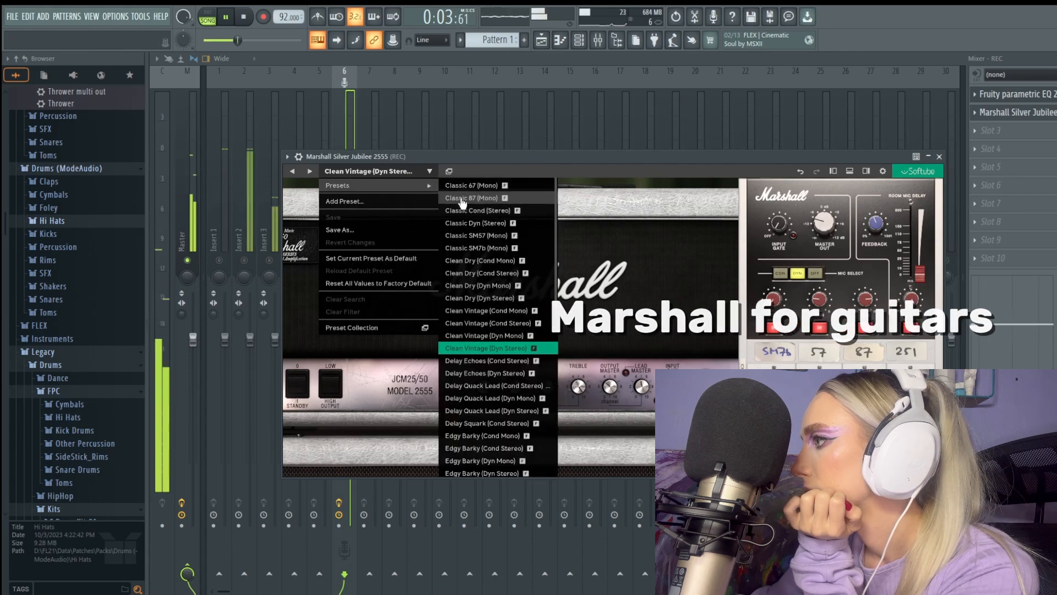
click(487, 336)
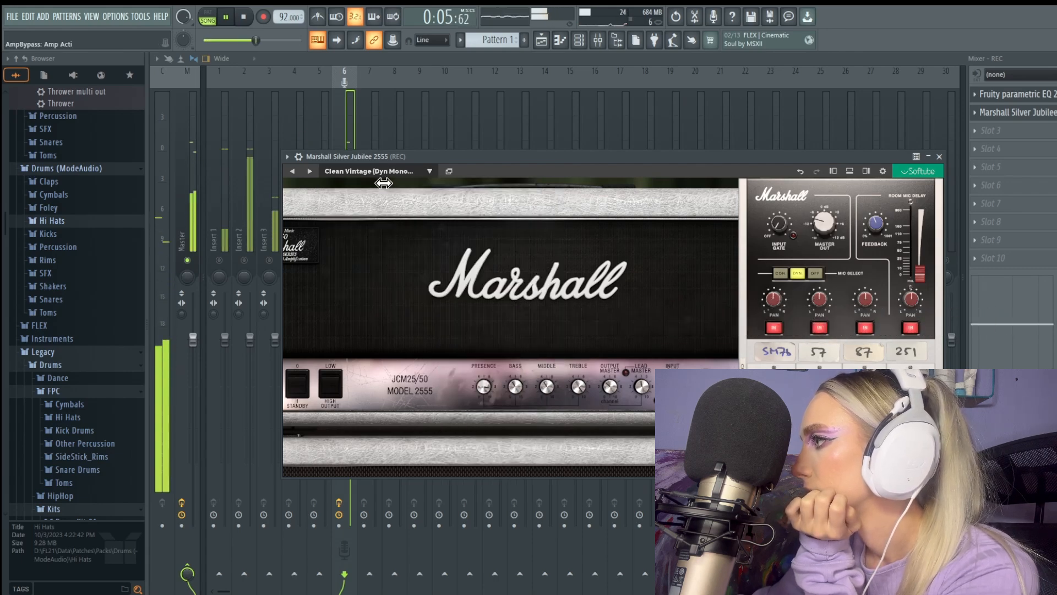
click(396, 173)
mouse_move(385, 185)
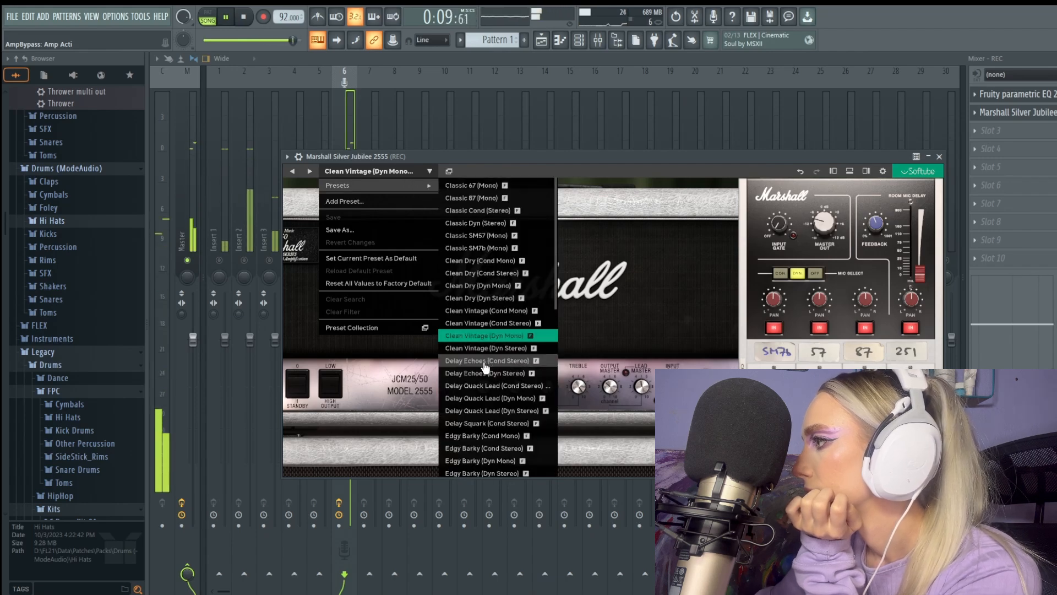
click(487, 361)
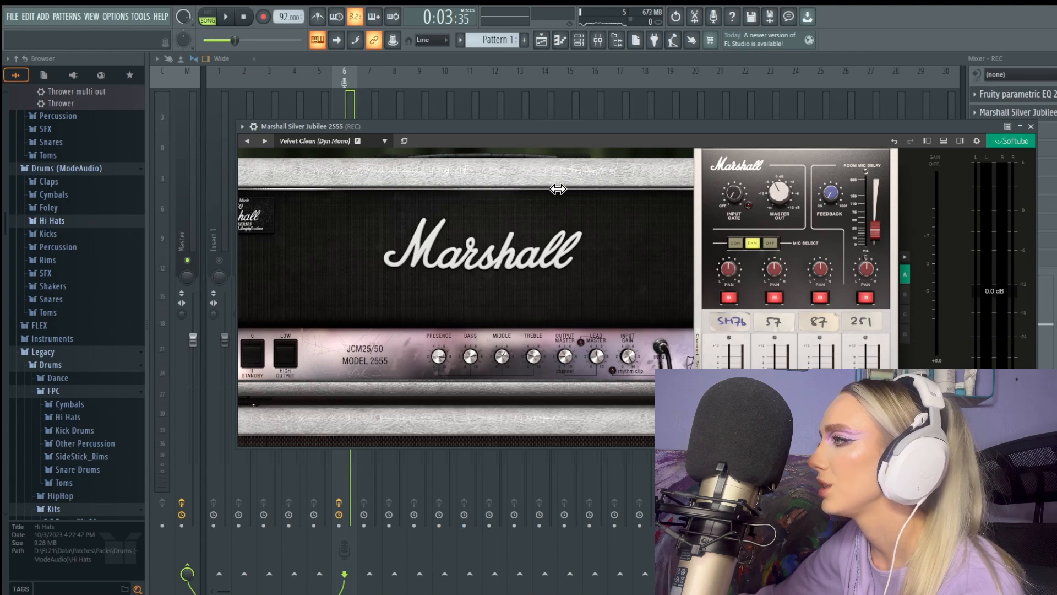
Check the channel order in the channel rack and rename mixer track Insert 2 to Snap, accepting the Granite Gray colour
click(579, 40)
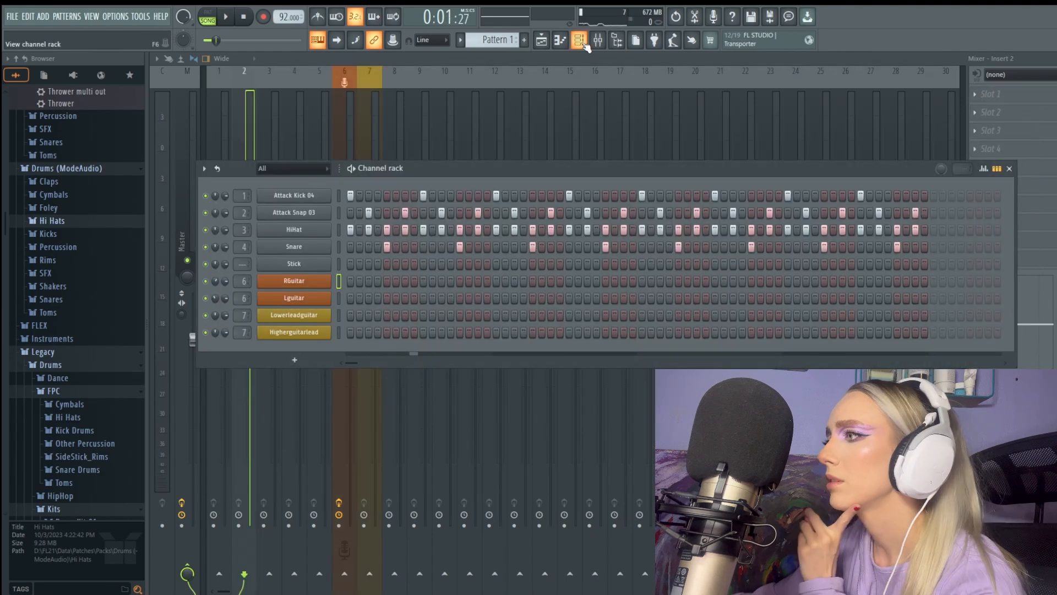
click(581, 41)
right_click(240, 177)
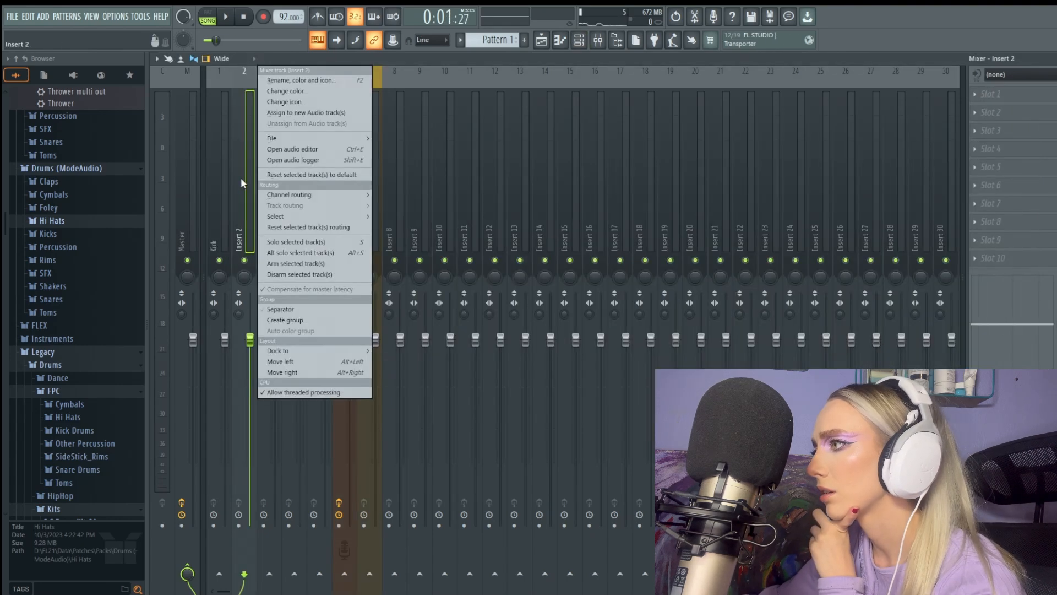
click(304, 81)
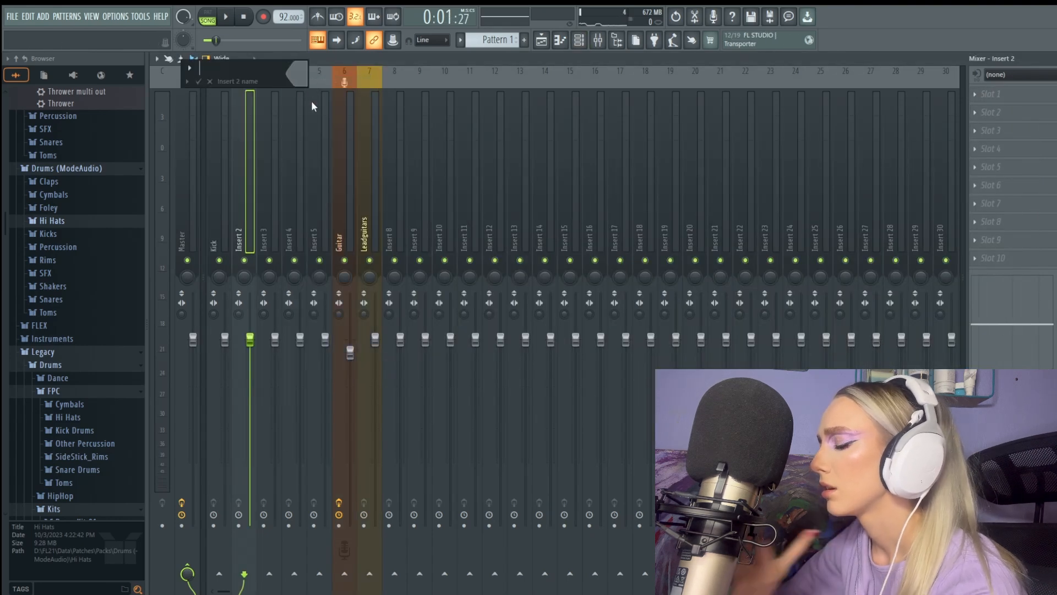
text(Snap)
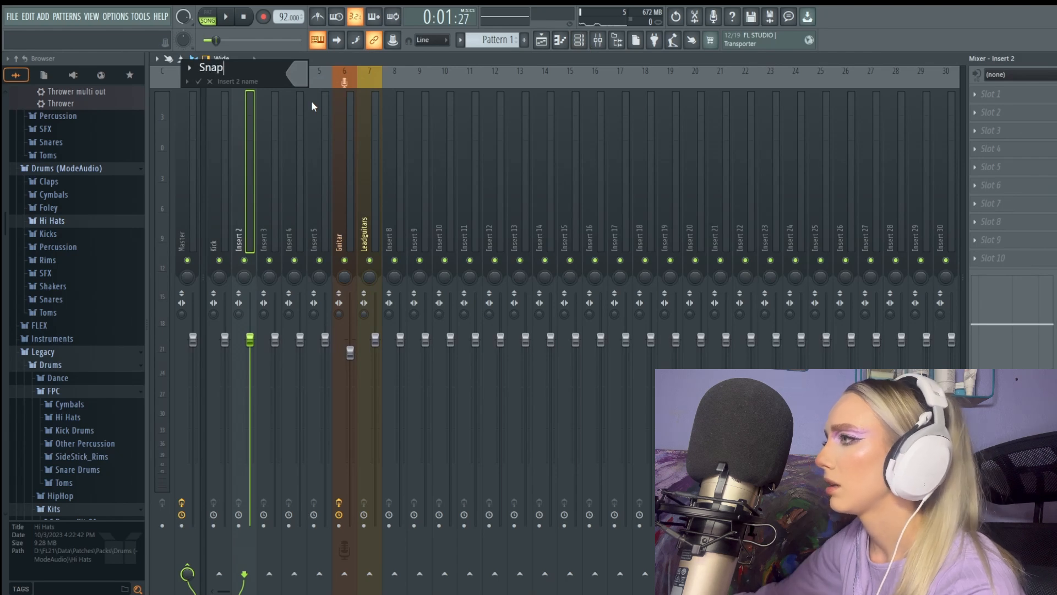
click(300, 76)
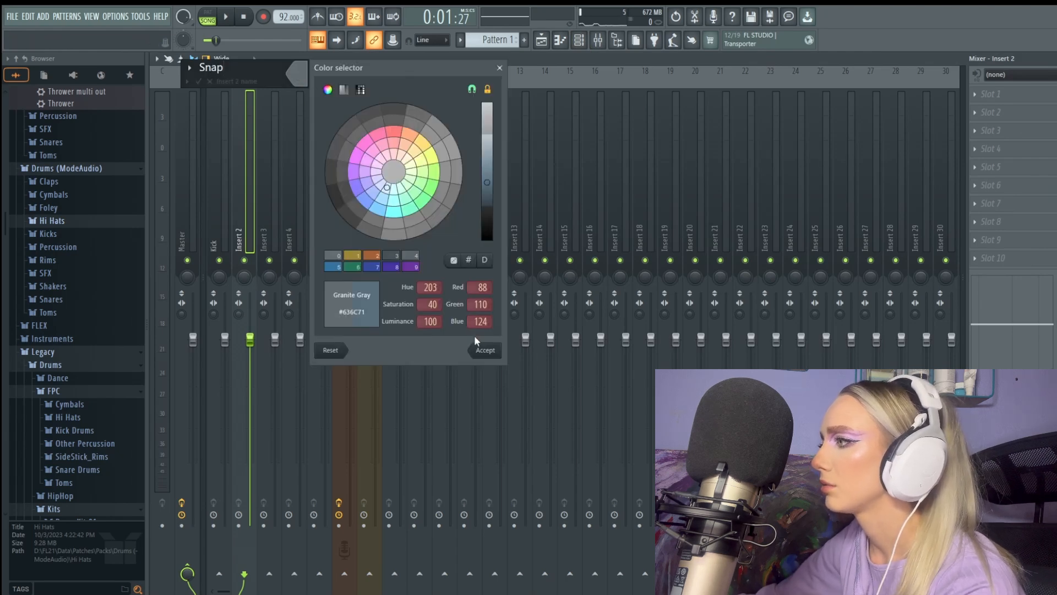
click(481, 349)
click(200, 83)
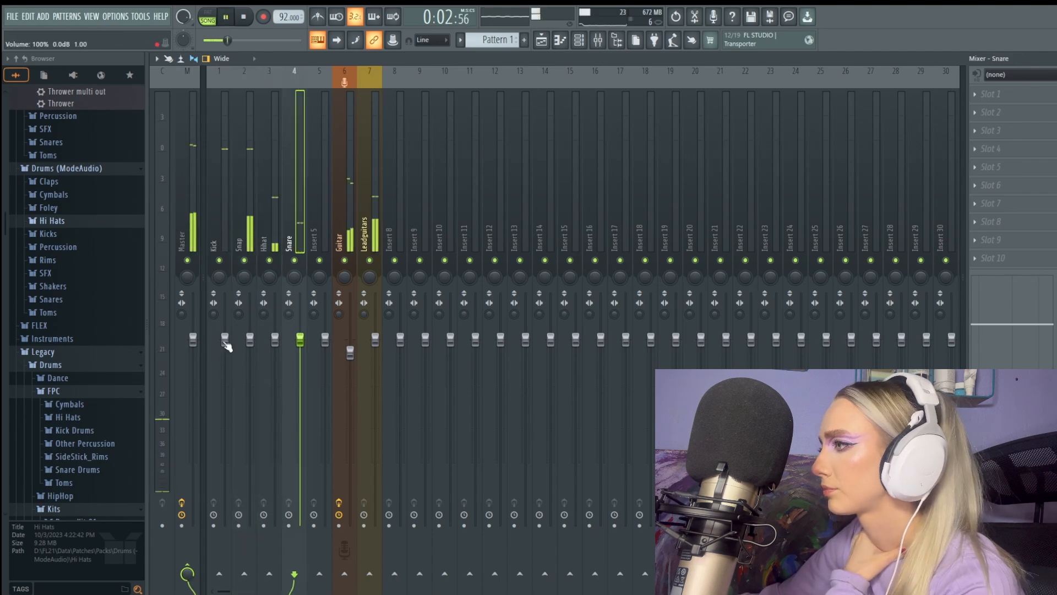
Lower the mixer levels of the Kick, Guitar, Snap, Leadguitars, Hihat and Snare tracks to balance the mix during playback
drag(225, 340, 225, 406)
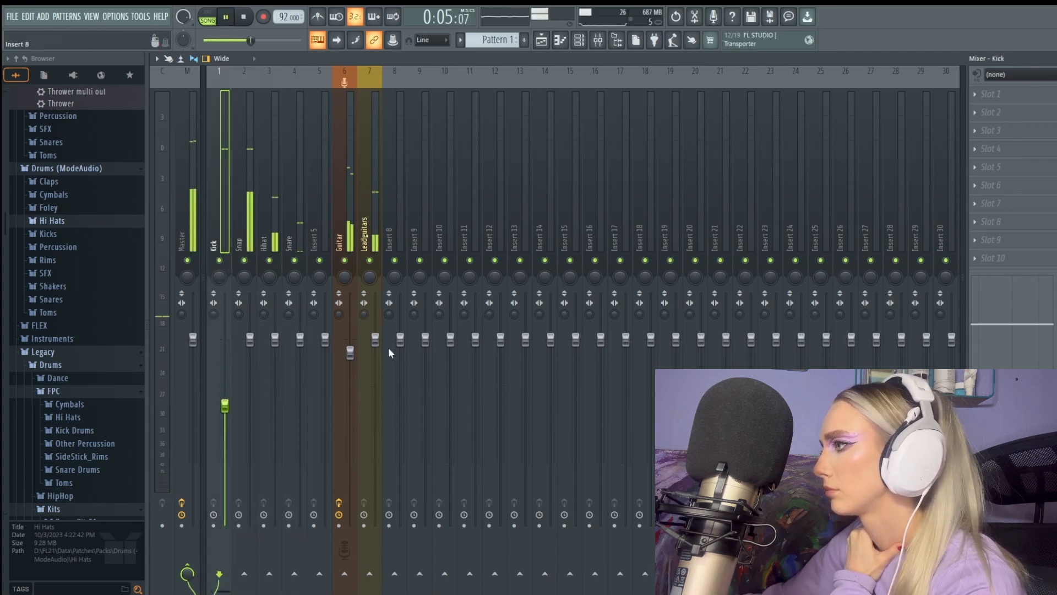
drag(351, 352, 350, 386)
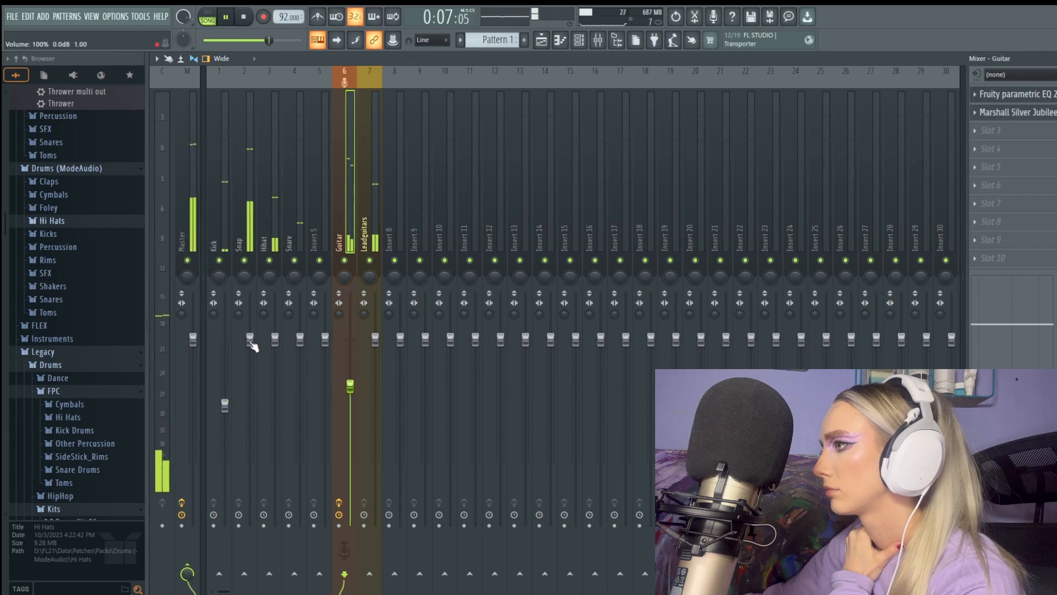
drag(250, 341, 250, 370)
click(375, 340)
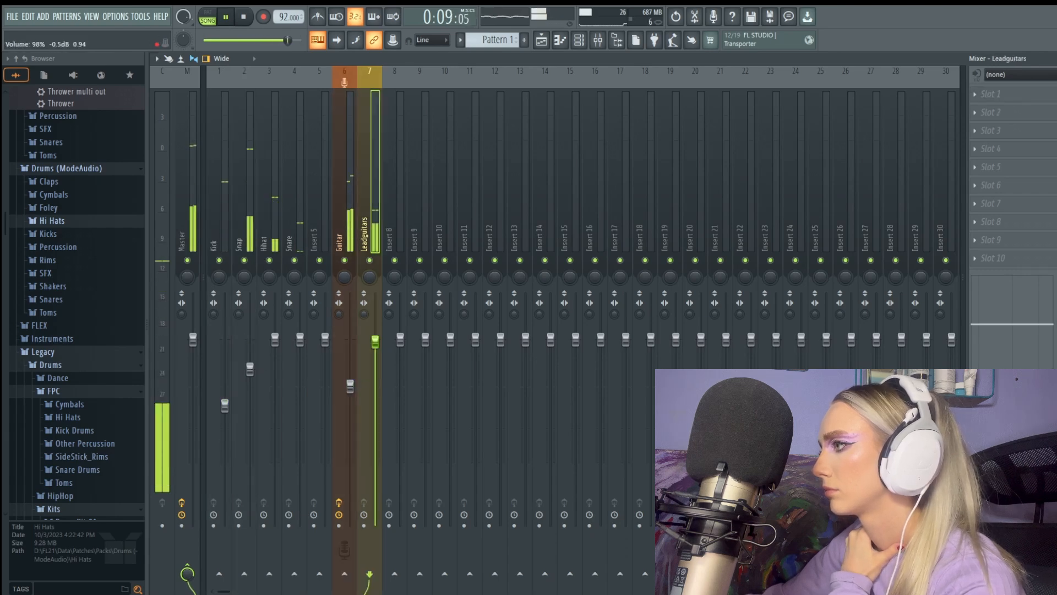
drag(375, 340, 375, 368)
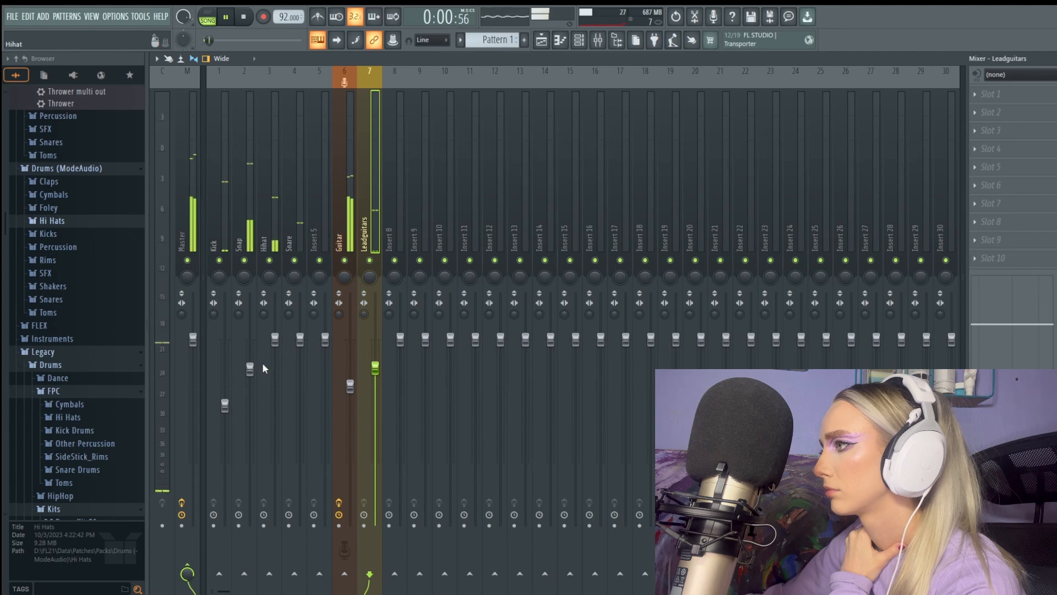
drag(275, 340, 300, 369)
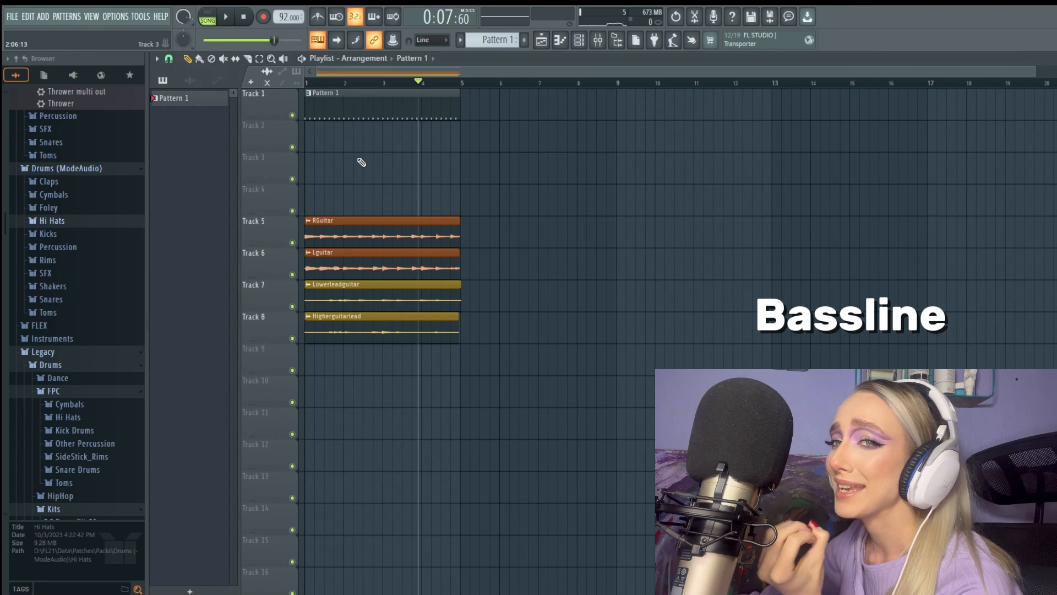
Add a new synth channel for the bassline to the channel rack
key(F6)
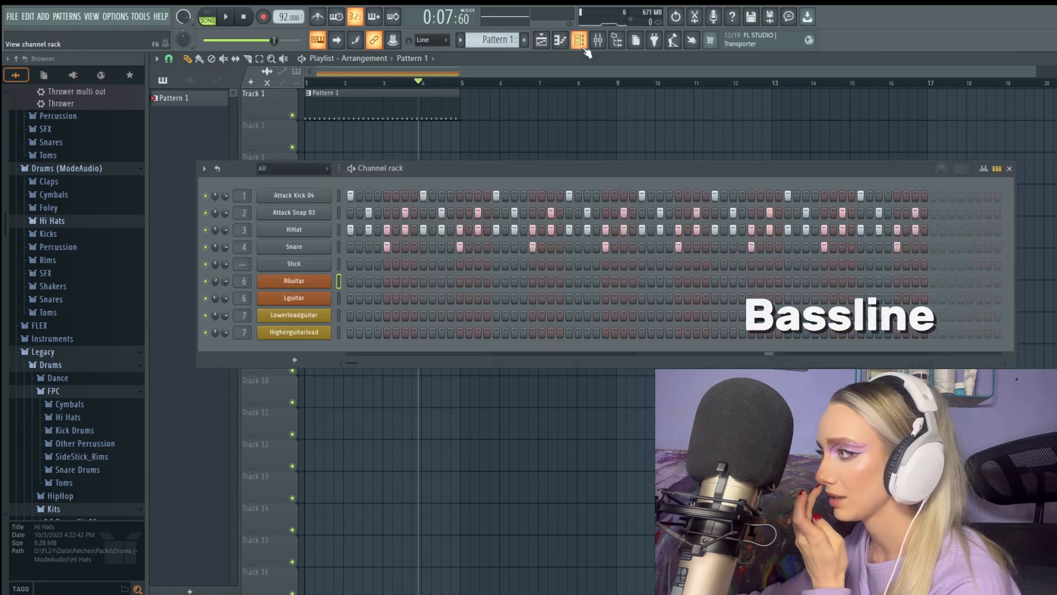
click(297, 364)
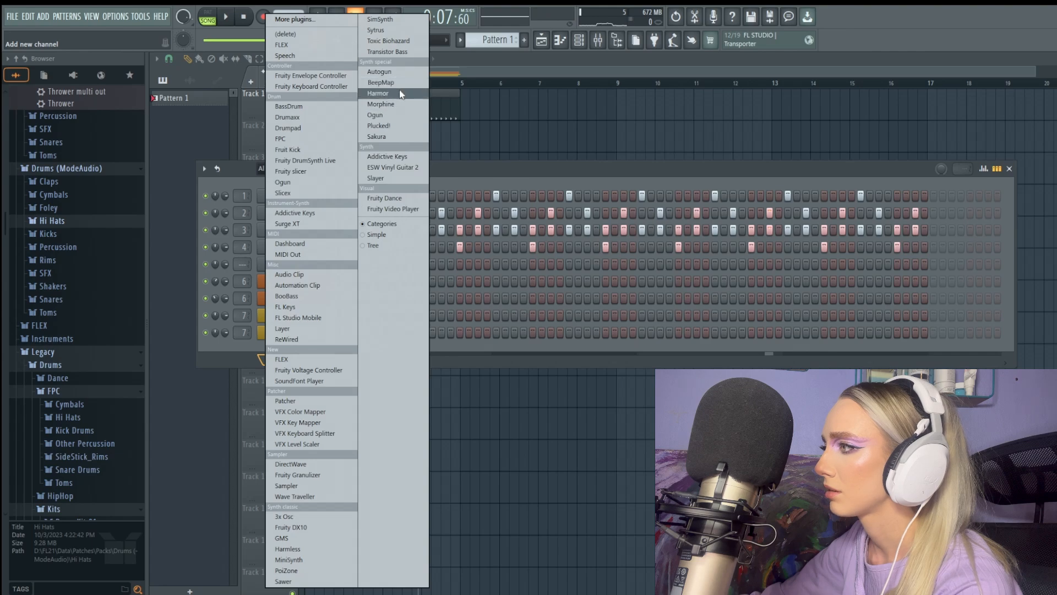
click(391, 126)
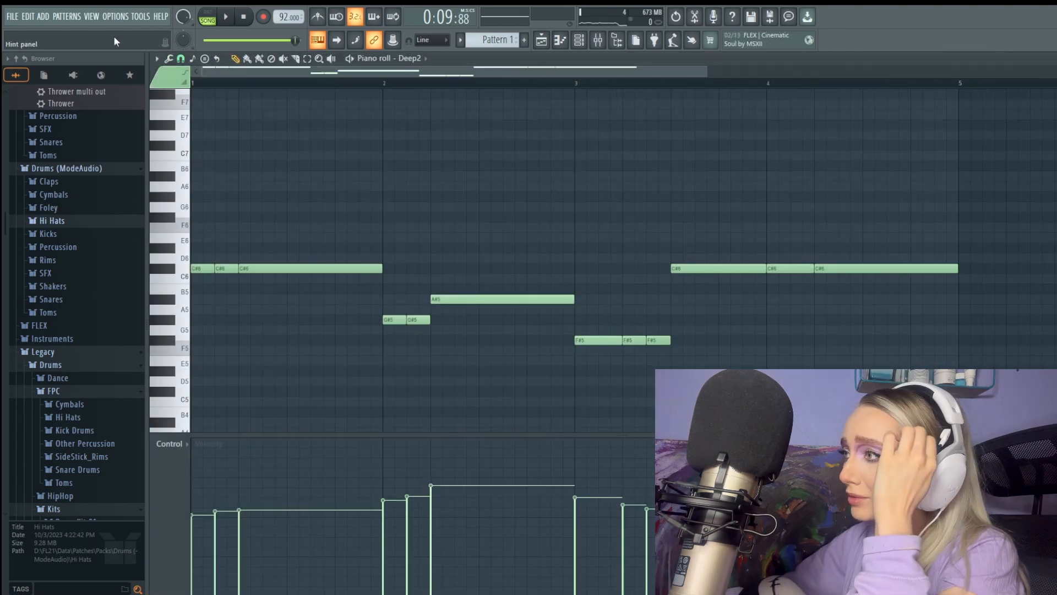
Check the audio settings and return to the bassline's piano roll
click(122, 20)
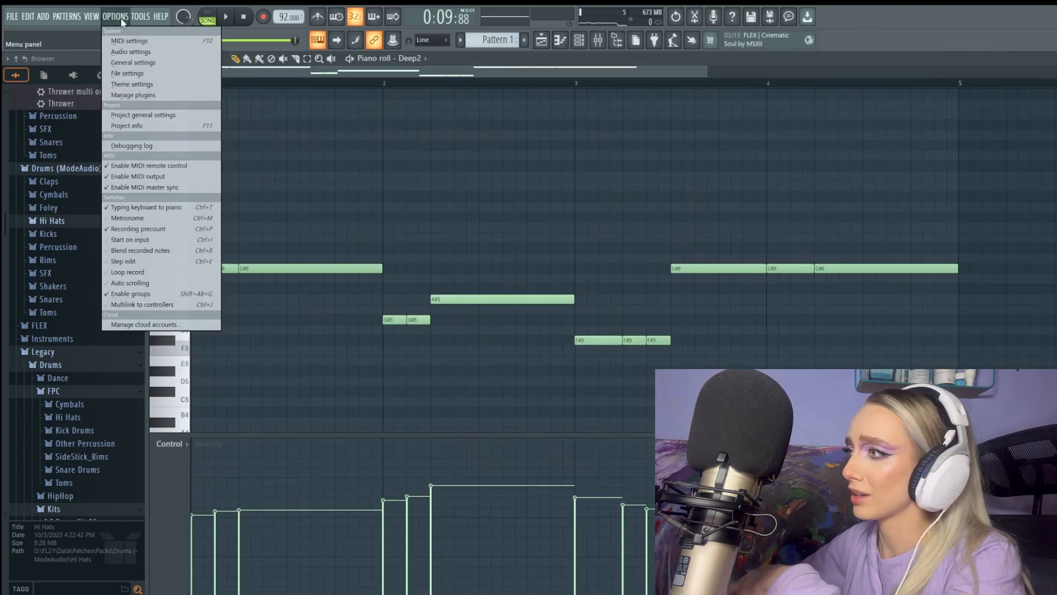
click(130, 52)
click(731, 56)
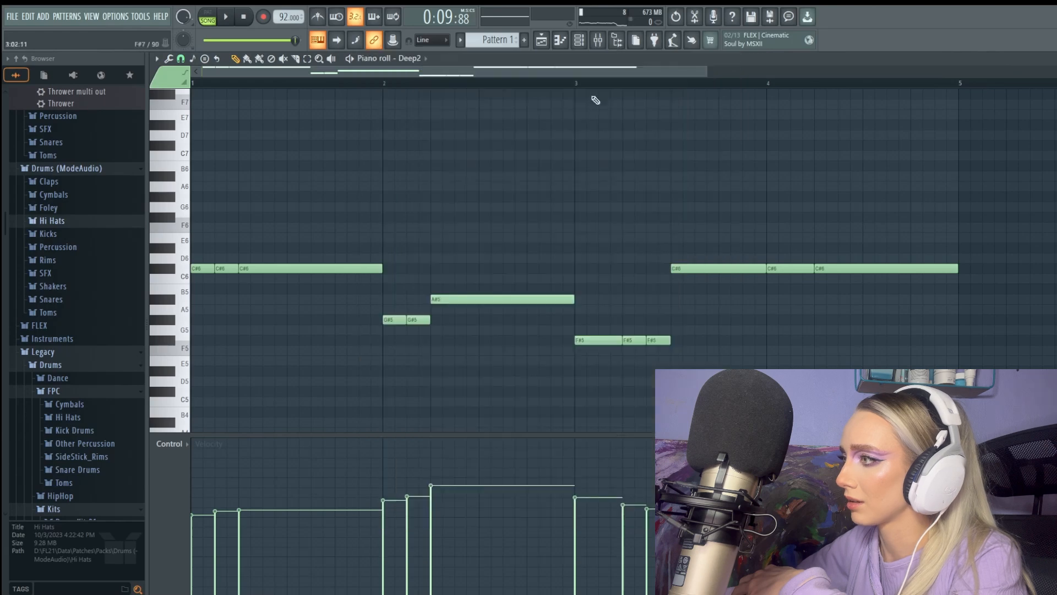
Play the arrangement to hear the Deep2 bassline with the drums and guitars, and stop playback
click(230, 23)
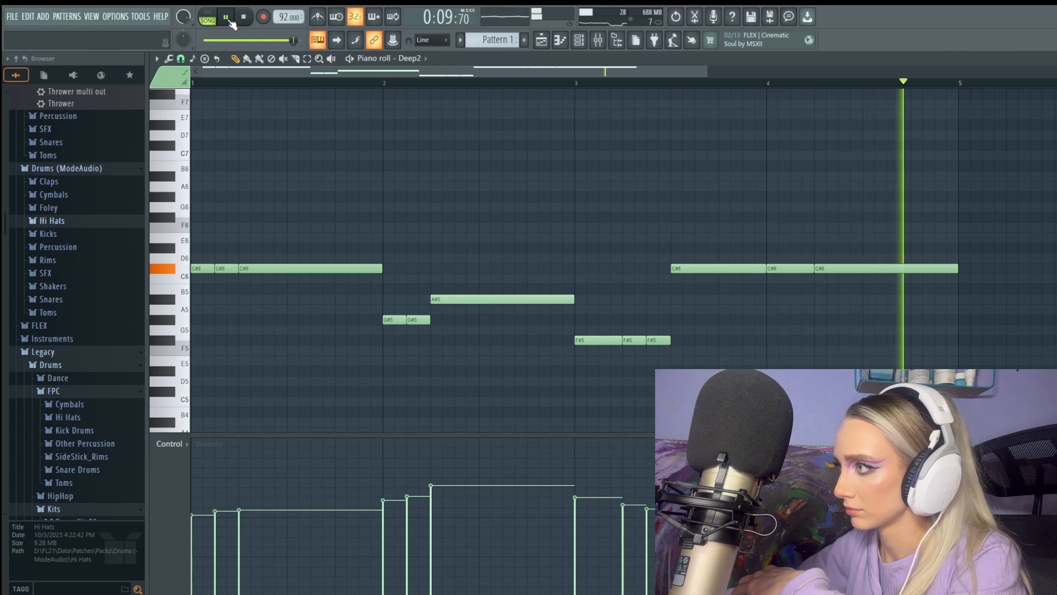
click(228, 18)
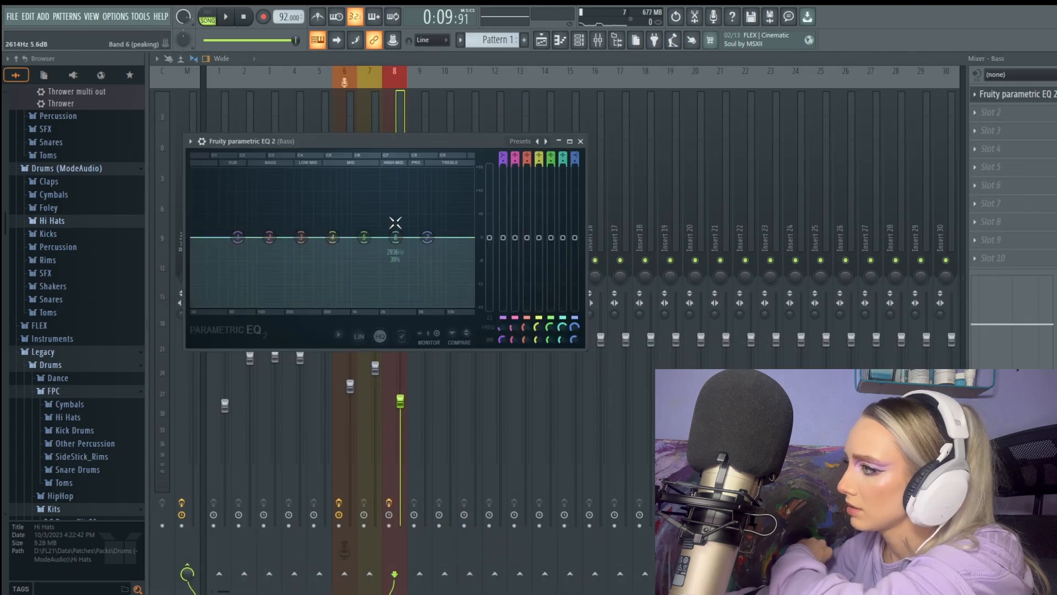
Open the filter type options for band 1 of the Bass track's Parametric EQ 2
right_click(235, 238)
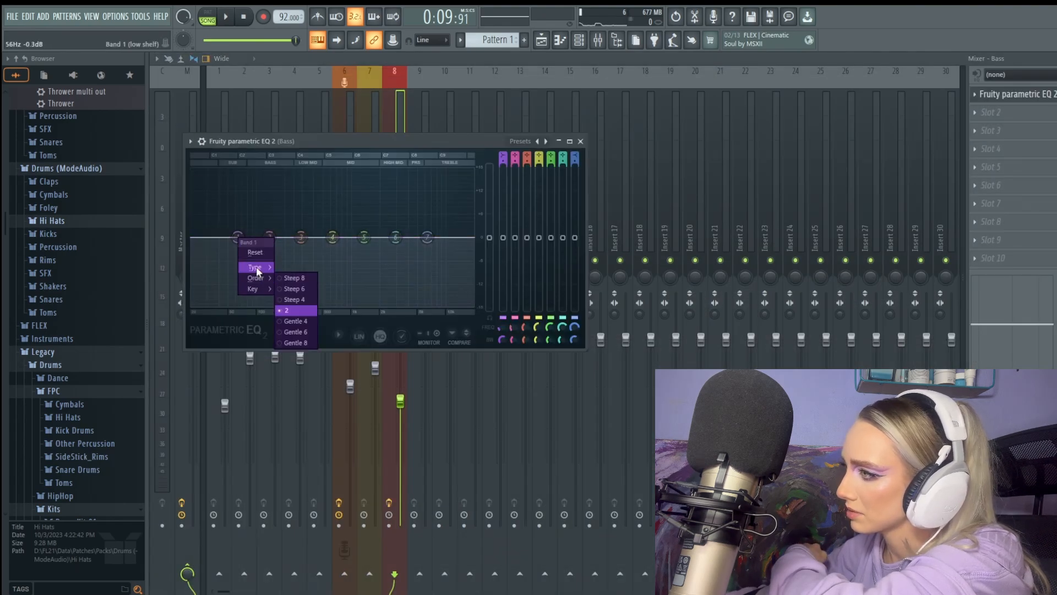
mouse_move(256, 266)
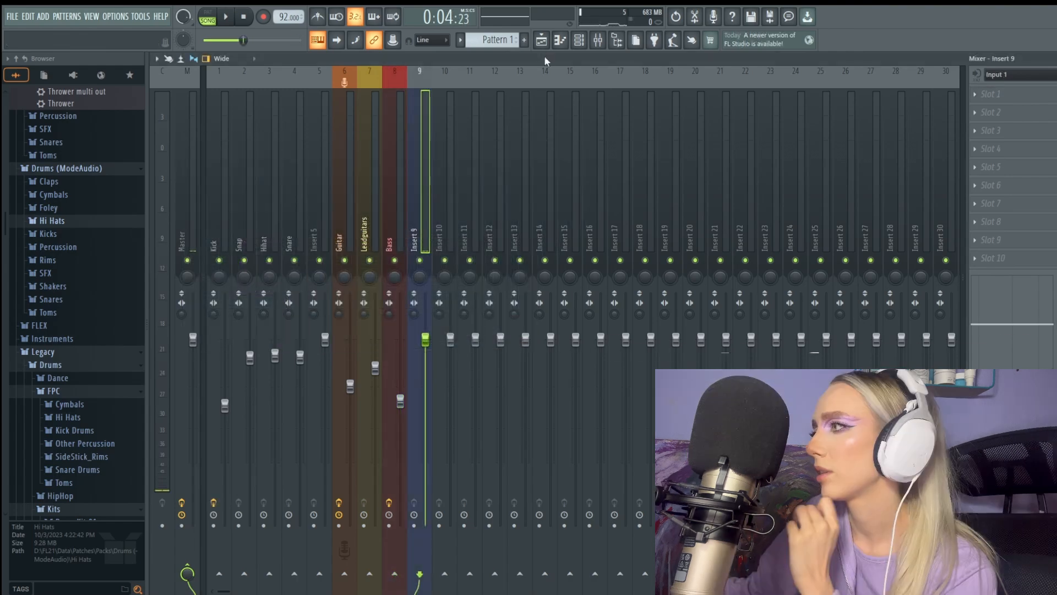
Add a Morphine synth channel to the channel rack
click(541, 40)
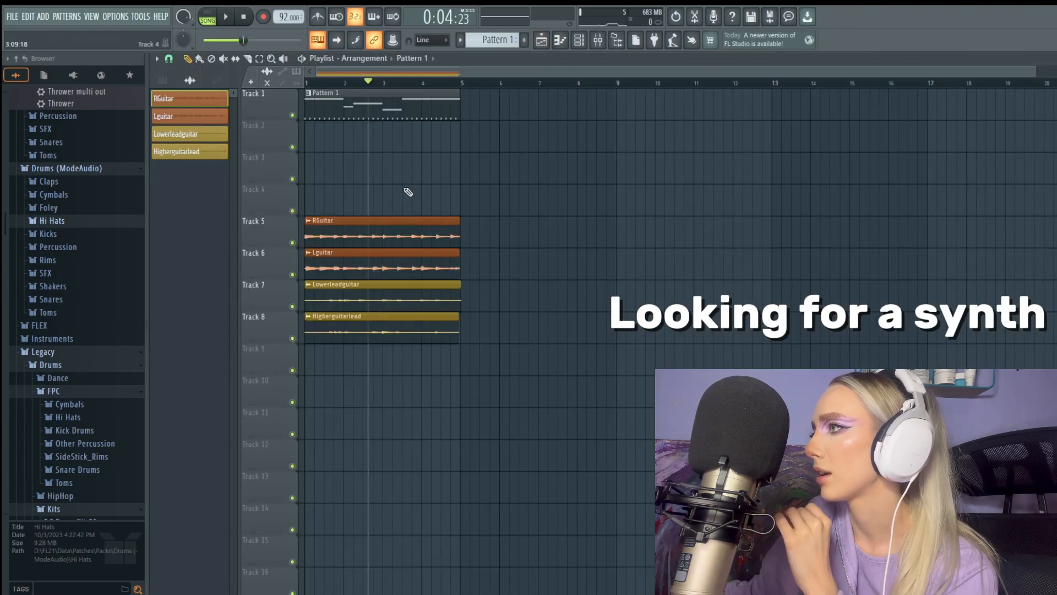
click(573, 42)
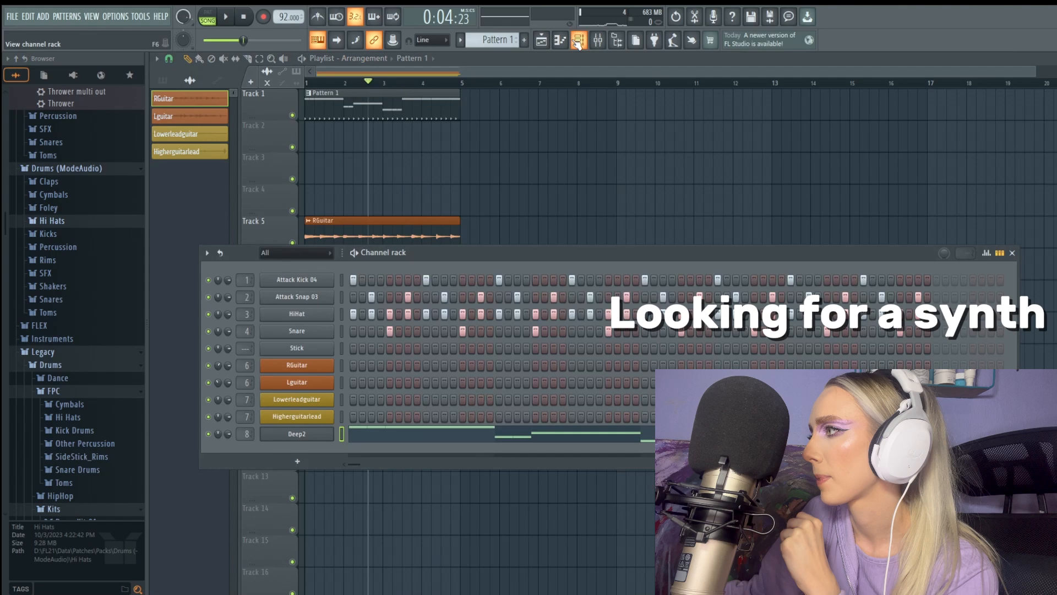
click(303, 462)
click(393, 208)
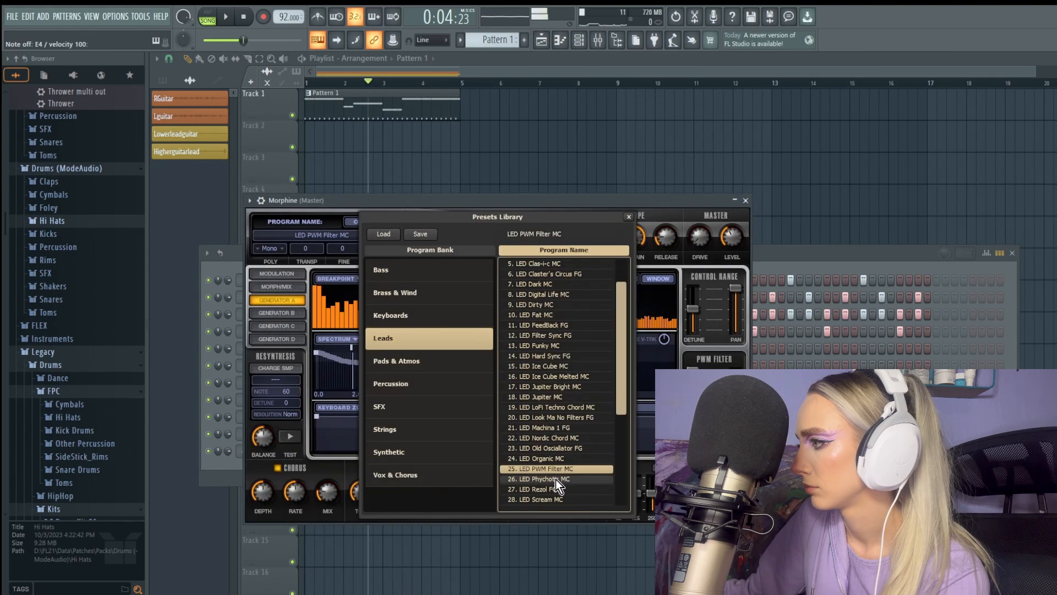
Audition presets from the Leads bank in Morphine's preset library, starting with LED Phychotic MC
click(556, 480)
scroll(557, 472, down, 4)
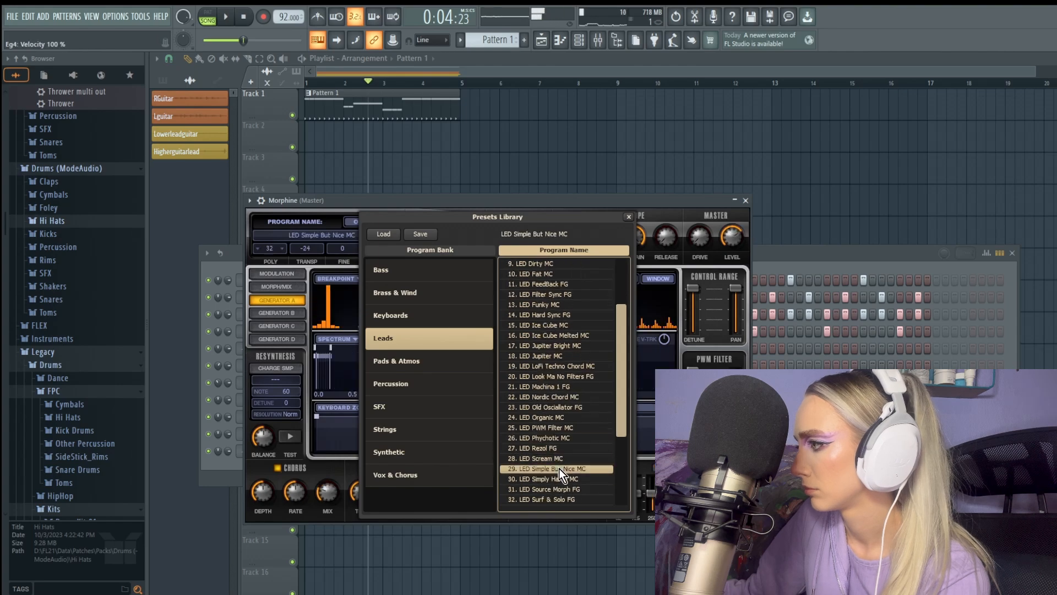
scroll(560, 466, down, 4)
click(560, 438)
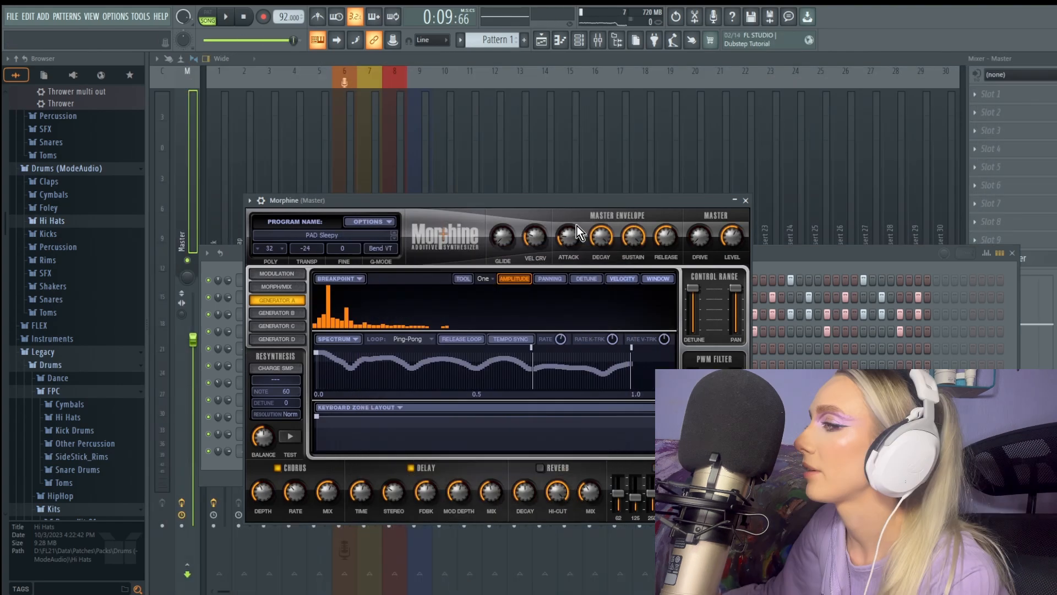
Move the Morphine window up, bring the channel rack in front of it and start playing the arrangement
drag(539, 198, 545, 165)
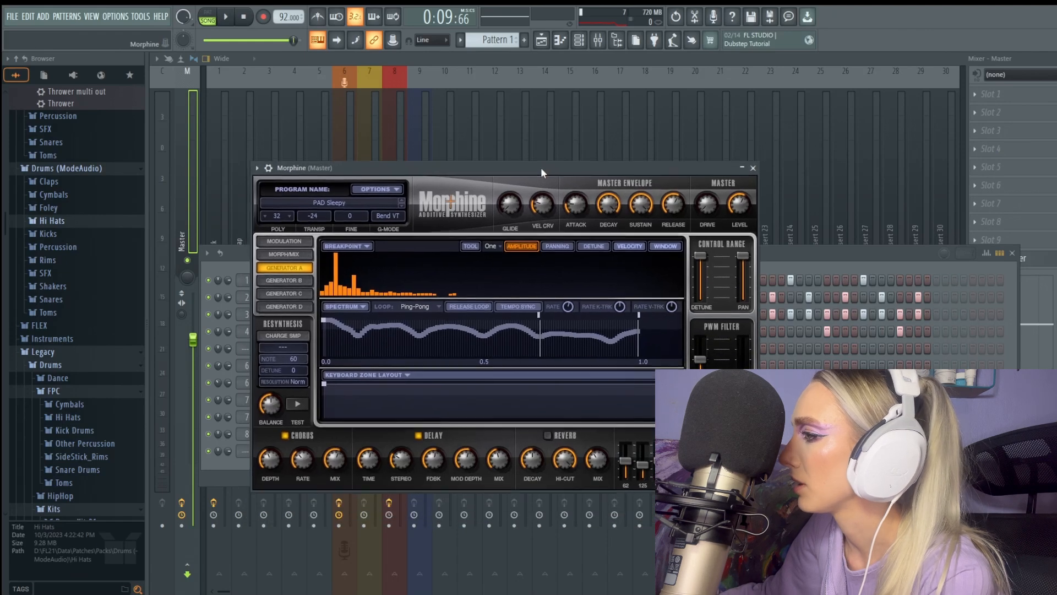
click(788, 263)
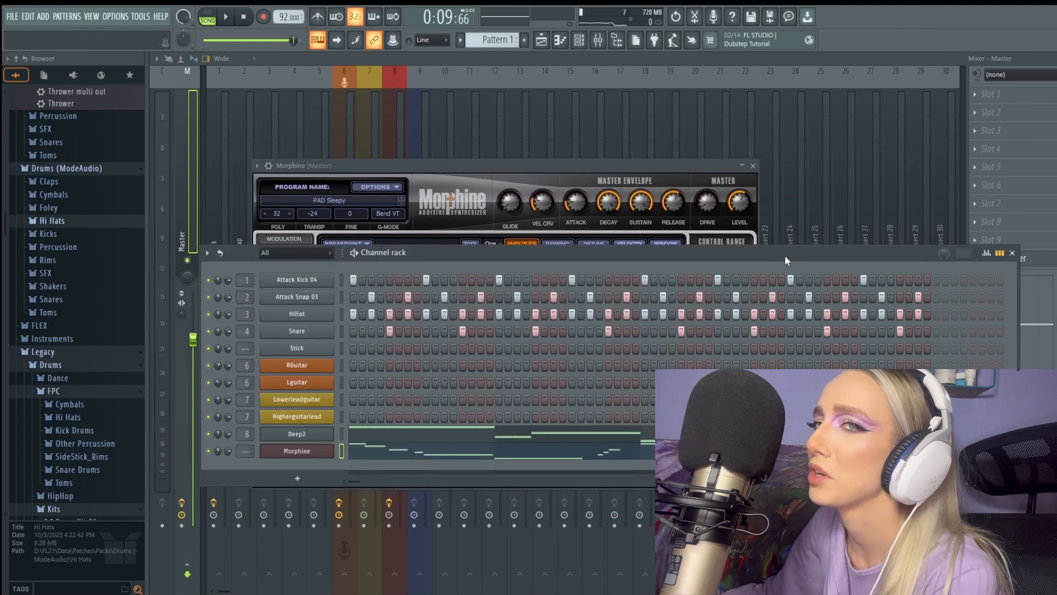
click(226, 17)
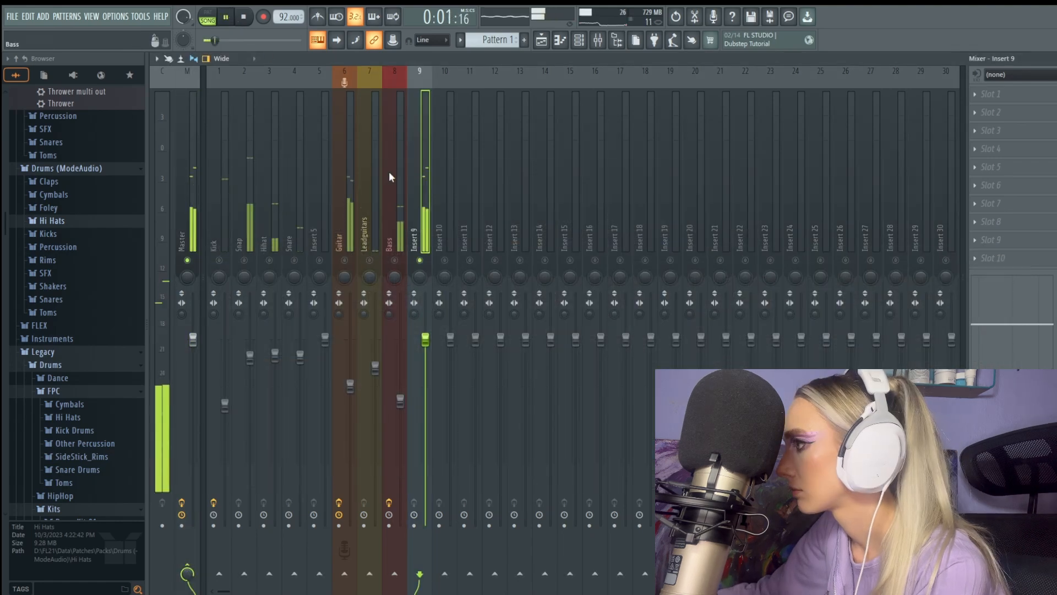
Compare the soloed synth with the Hihat track and the Leadguitars track in turn, and leave only the Guitar track unmuted beside it
click(269, 261)
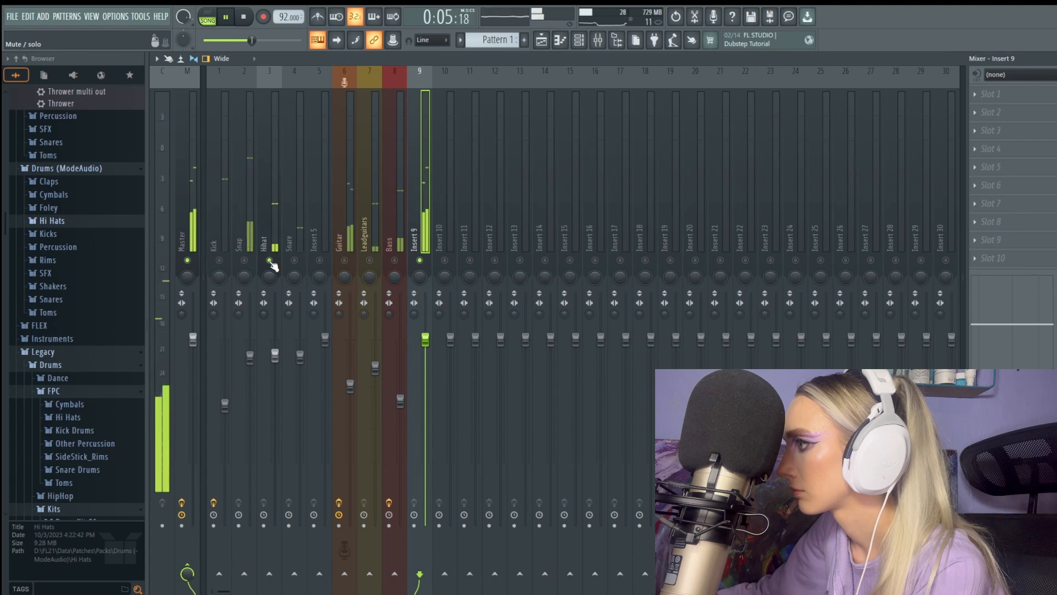
click(270, 261)
click(370, 261)
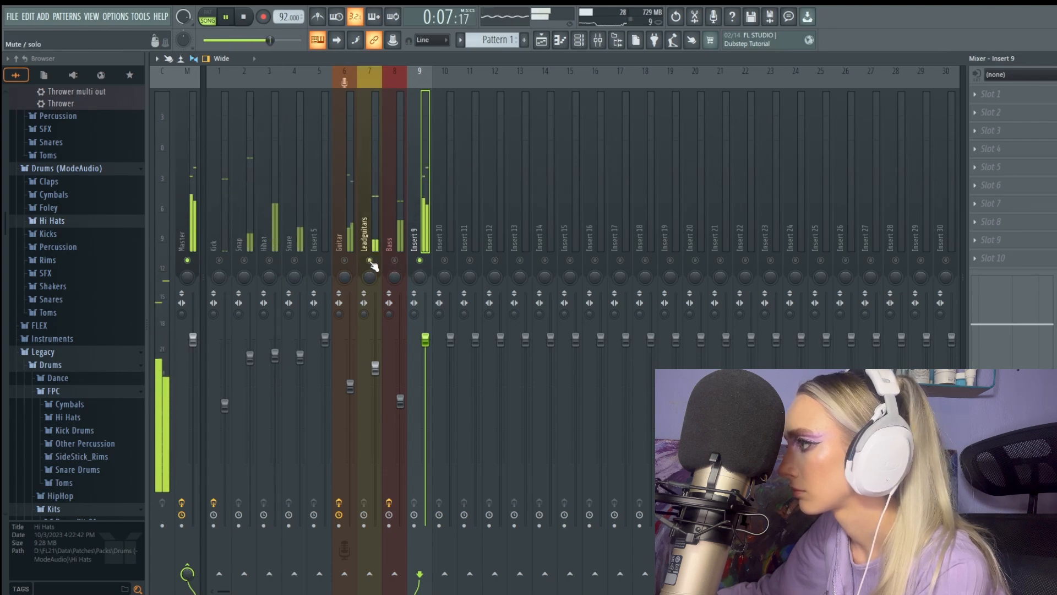
click(370, 260)
click(344, 261)
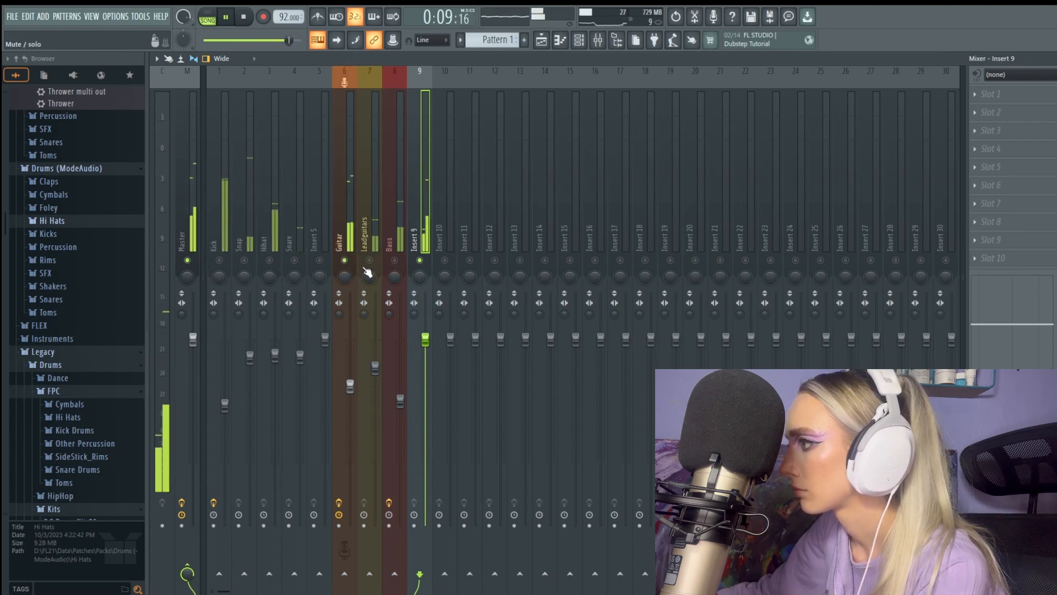
Lower the level of Insert 9 and play the arrangement to check the synth's balance with the guitar
drag(425, 340, 424, 370)
click(228, 17)
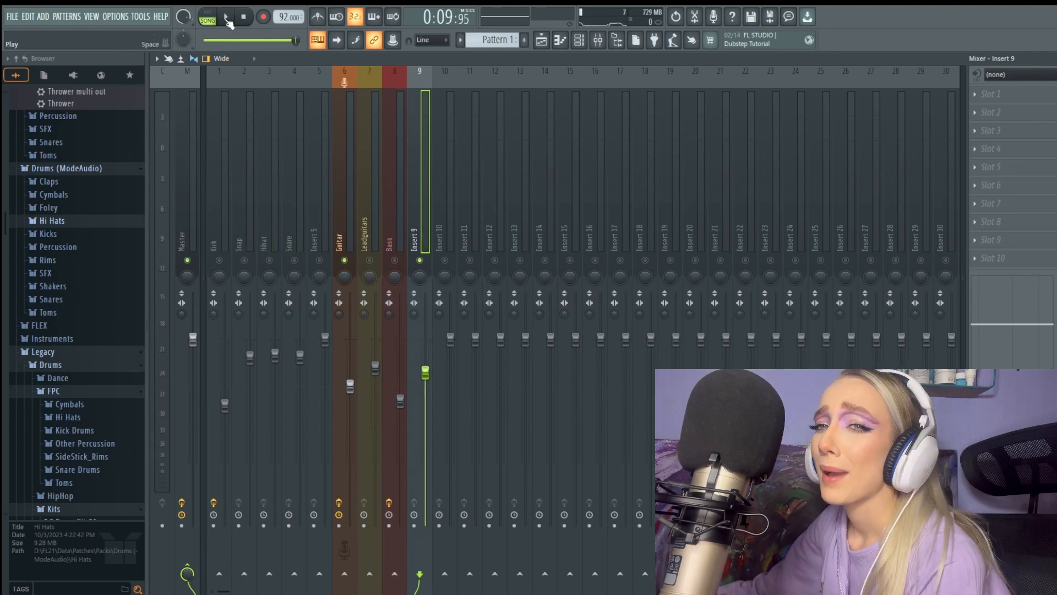
click(228, 18)
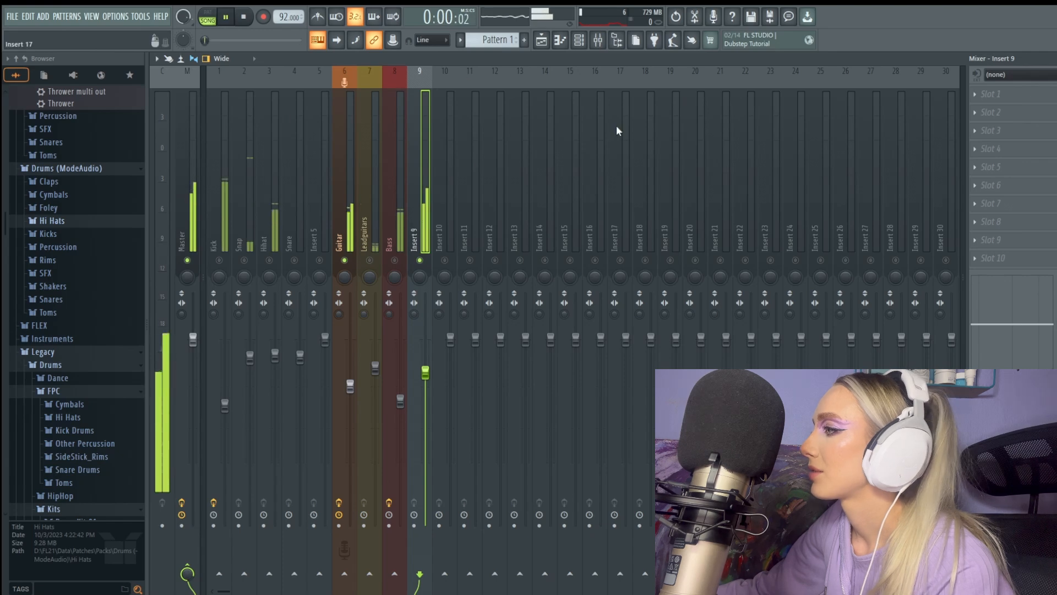
click(234, 20)
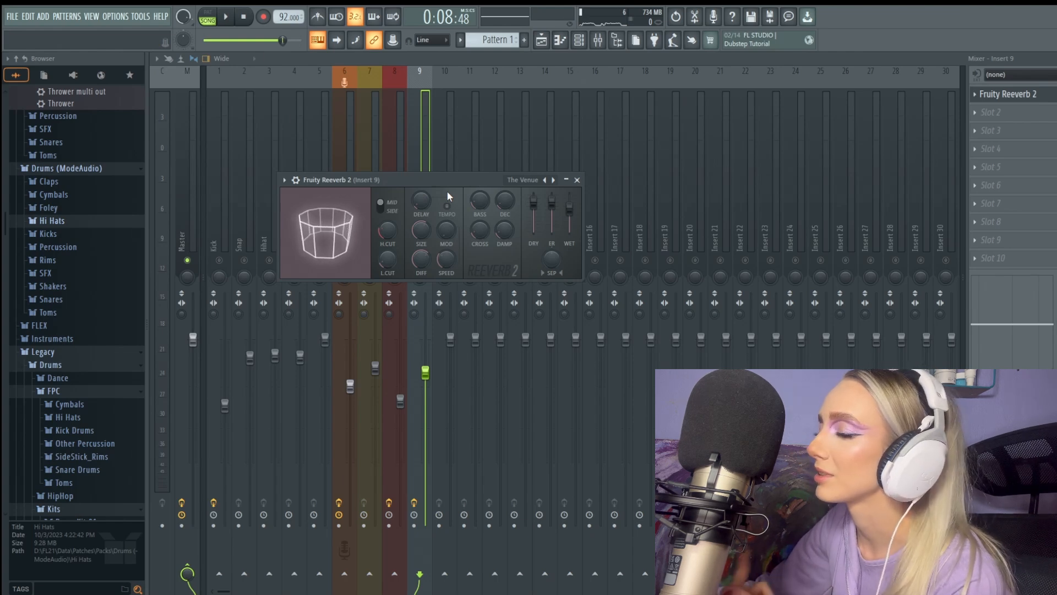
Load Gross Beat into effect slot 2 of Insert 9 and move its window clear of the mixer tracks
click(999, 111)
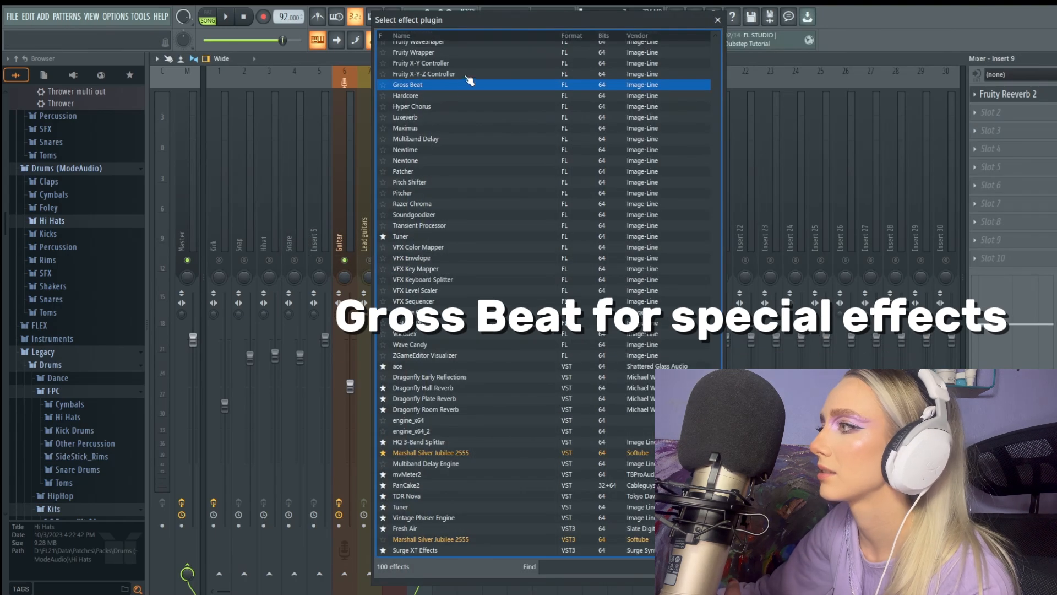
double_click(462, 87)
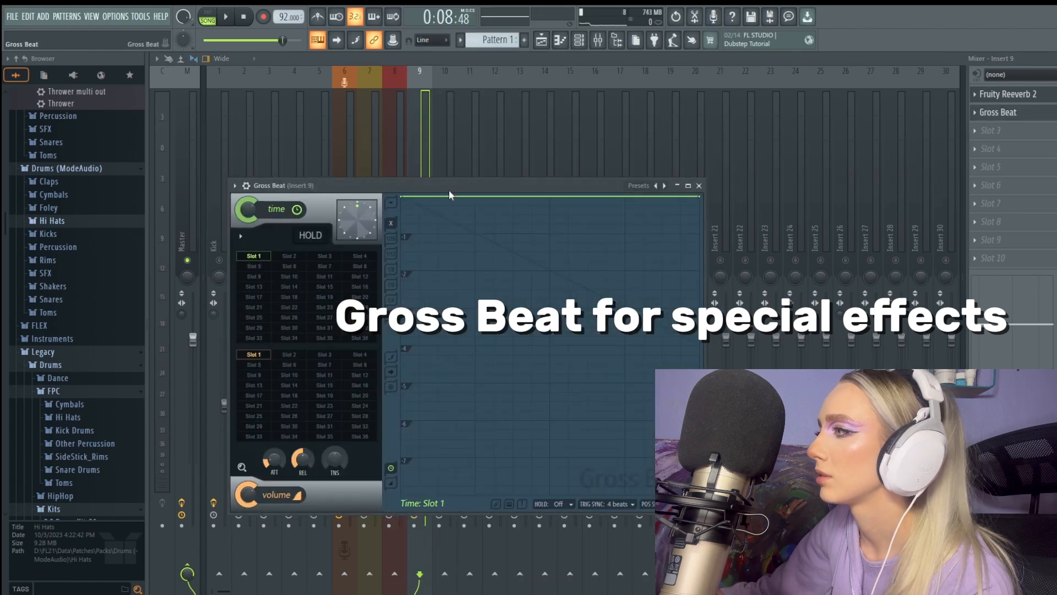
drag(450, 186, 622, 130)
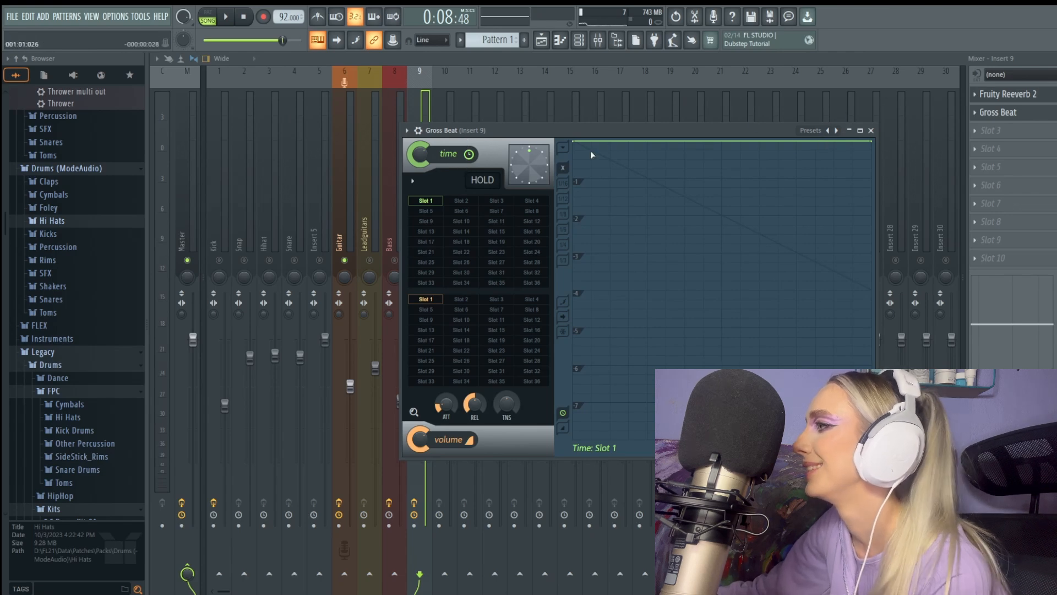
Play the arrangement and try volume slot 2 in Gross Beat
key(space)
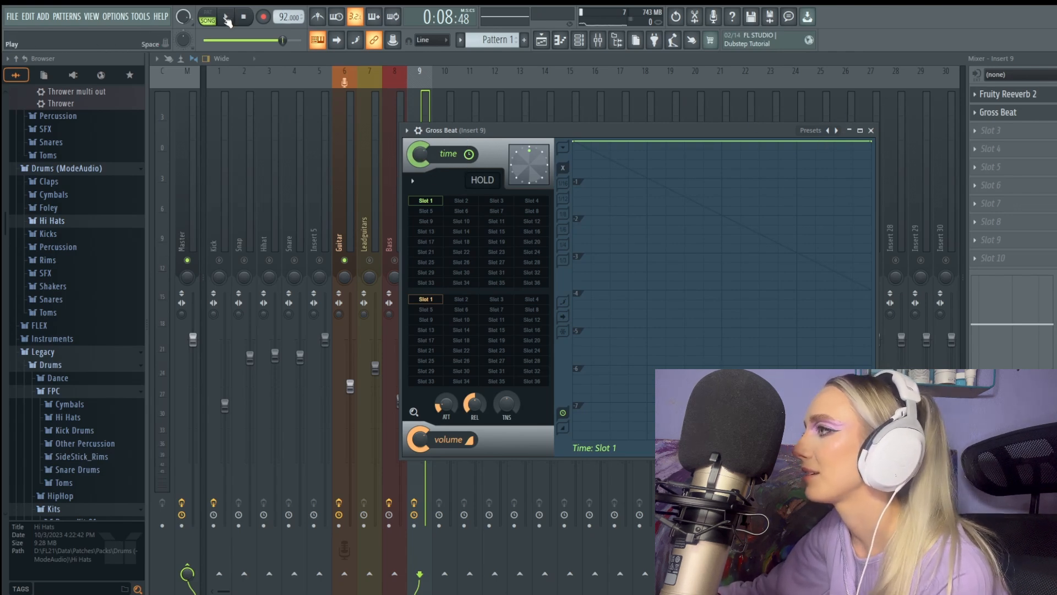
drag(630, 132, 647, 109)
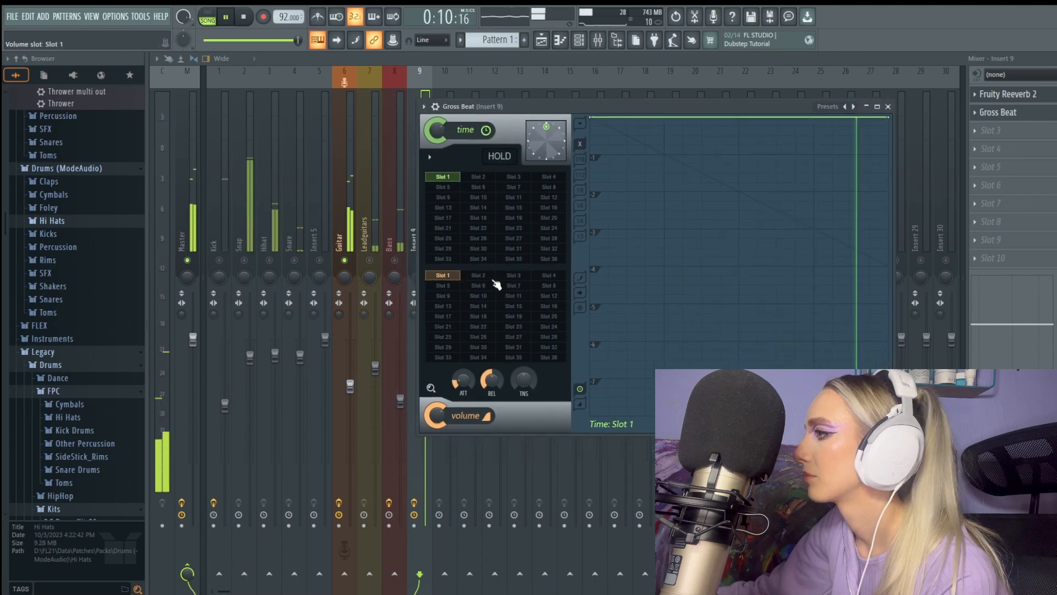
click(478, 275)
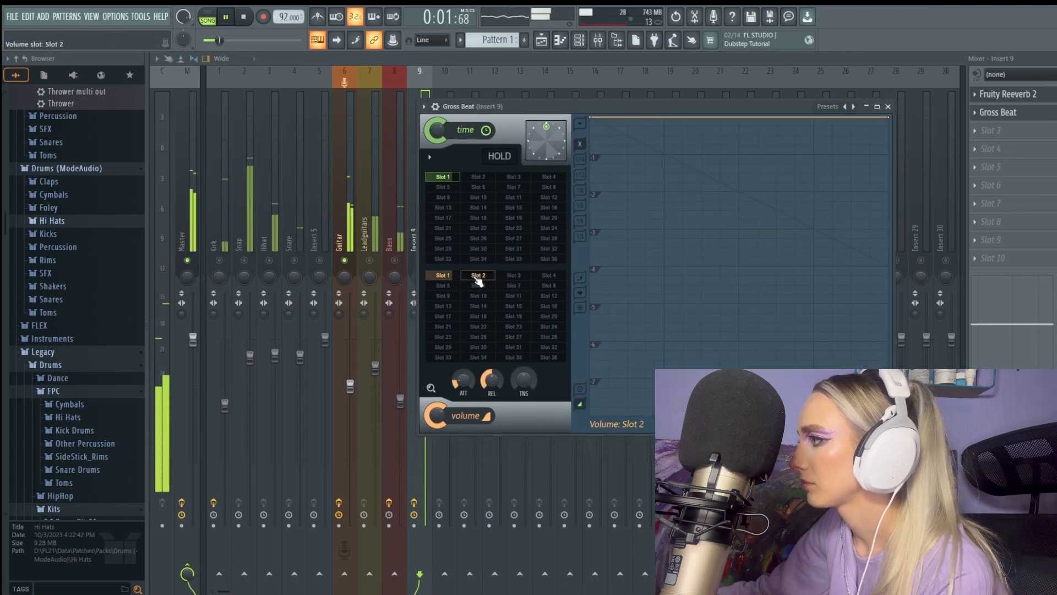
Audition the Trifecta evo, Frantic and Grief time slots of Gross Beat's Juggling Science preset with the volume slot set to Empty
click(512, 177)
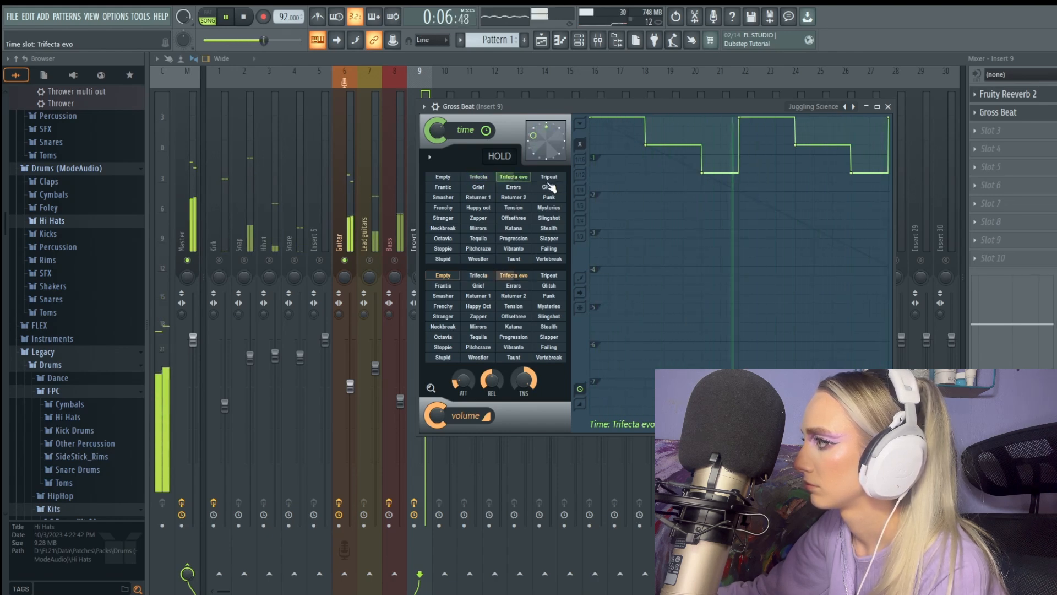
click(443, 275)
click(446, 188)
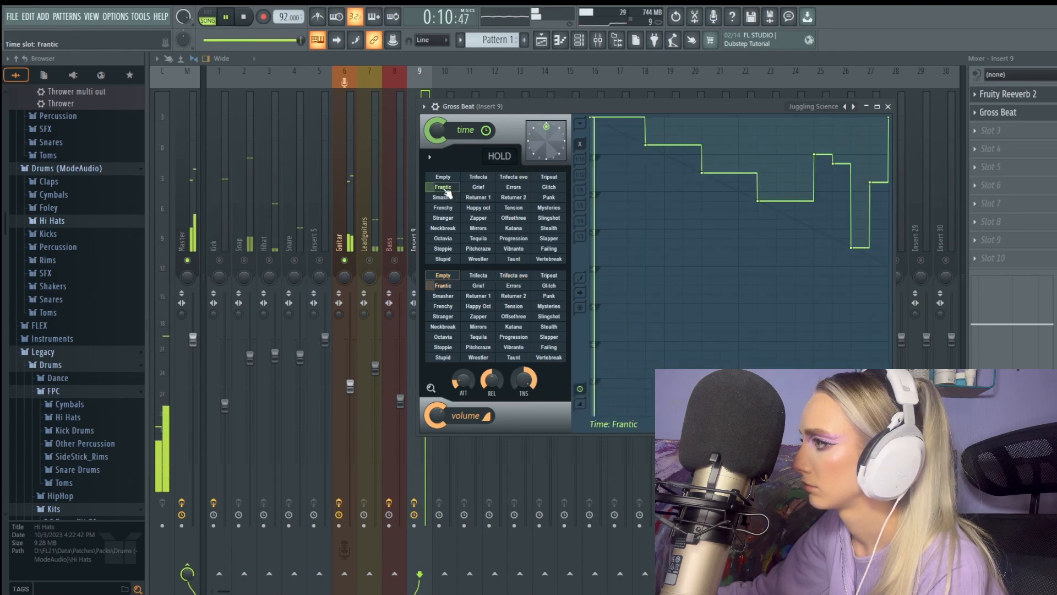
click(479, 188)
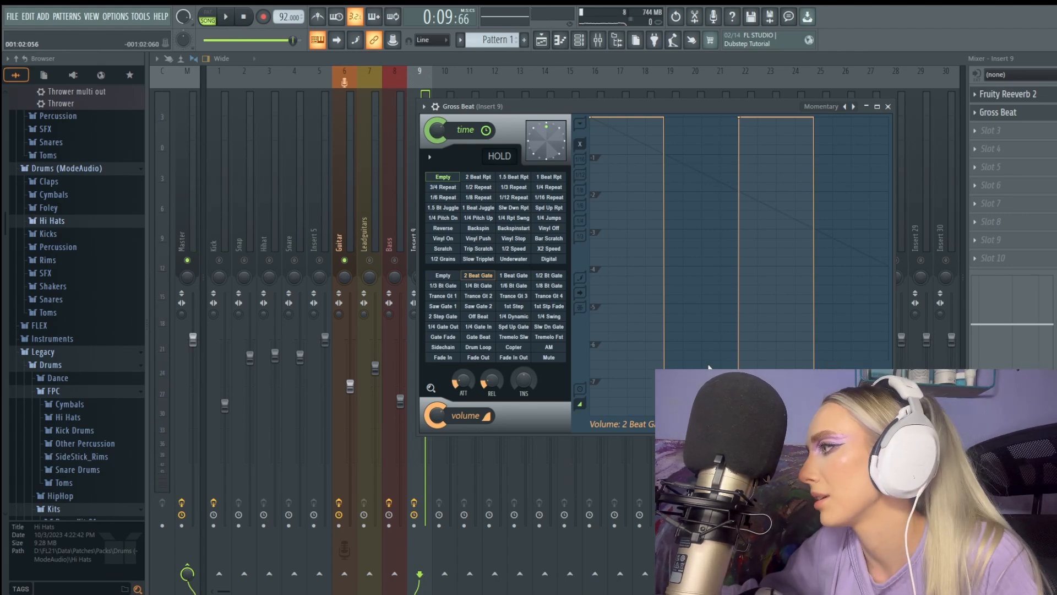
Raise the low point of the 2 Beat Gate volume envelope and audition the Vinyl On, Bar Scratch, 1/4 Jumps, Vinyl Off and Digital time slots
drag(664, 413, 663, 237)
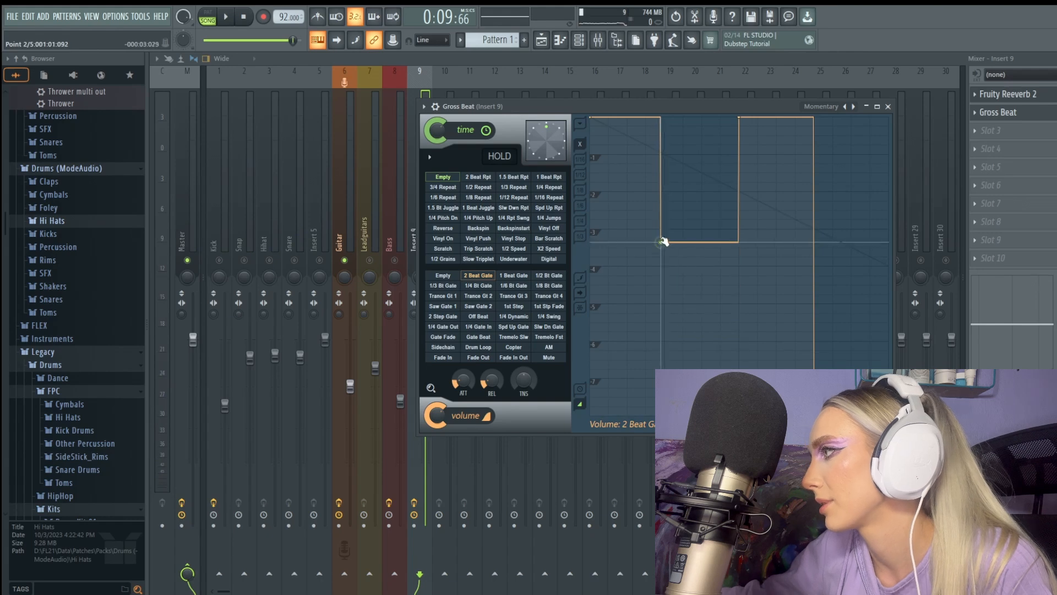
click(450, 241)
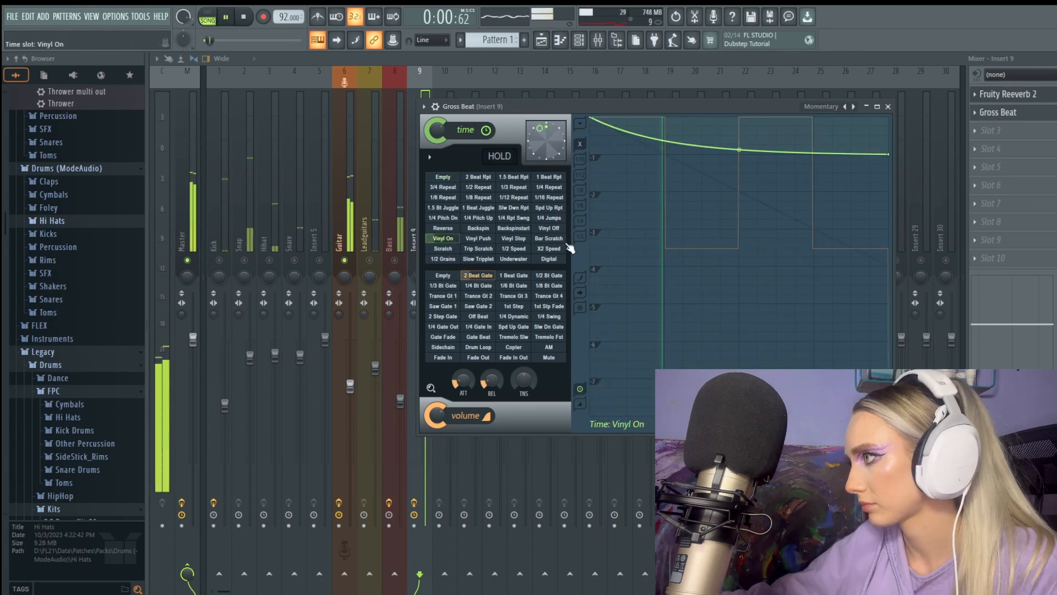
click(549, 238)
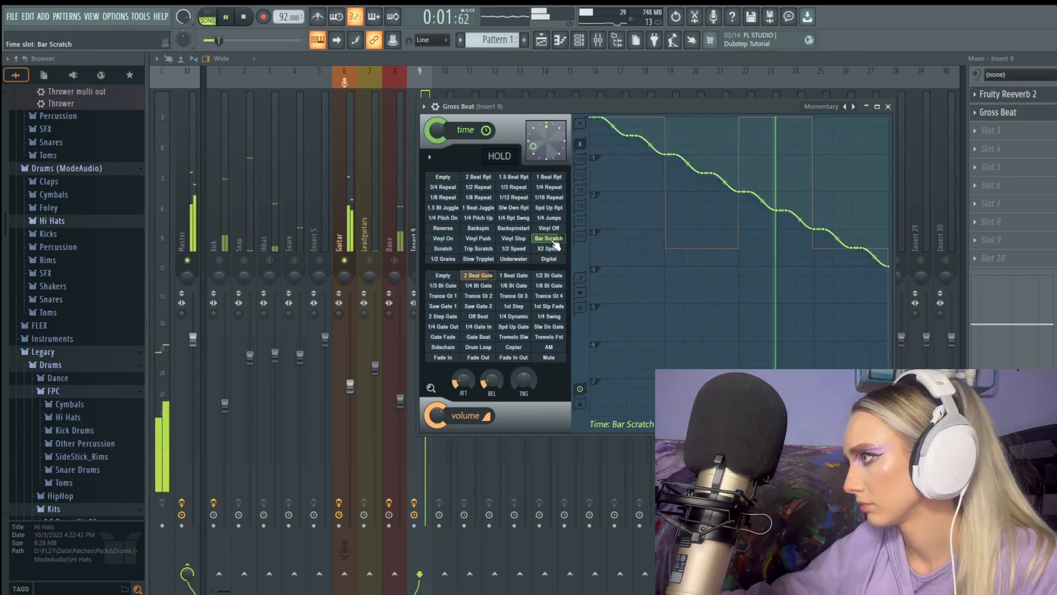
click(548, 219)
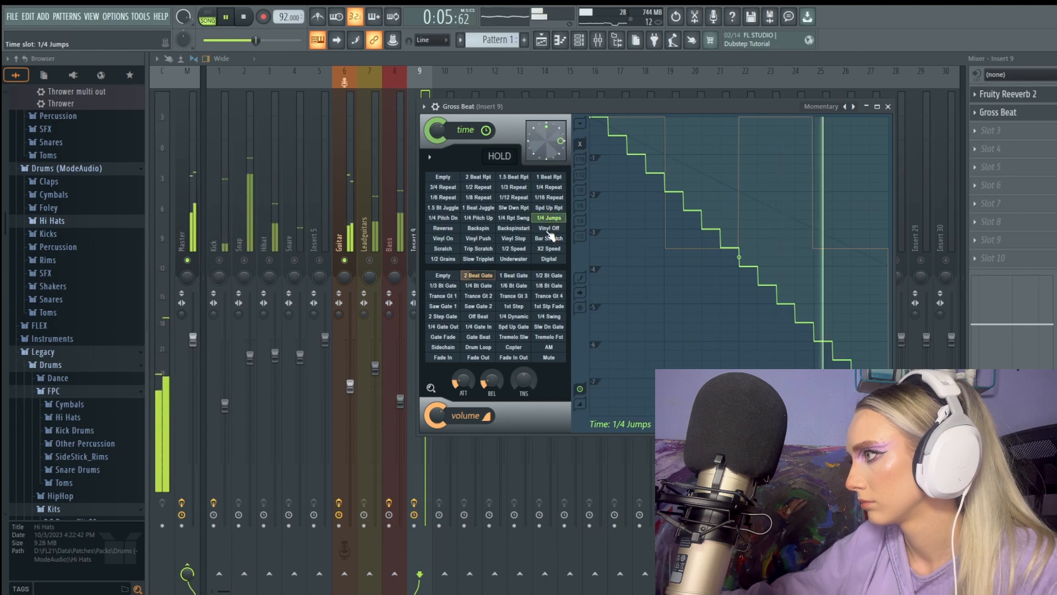
click(549, 228)
click(557, 258)
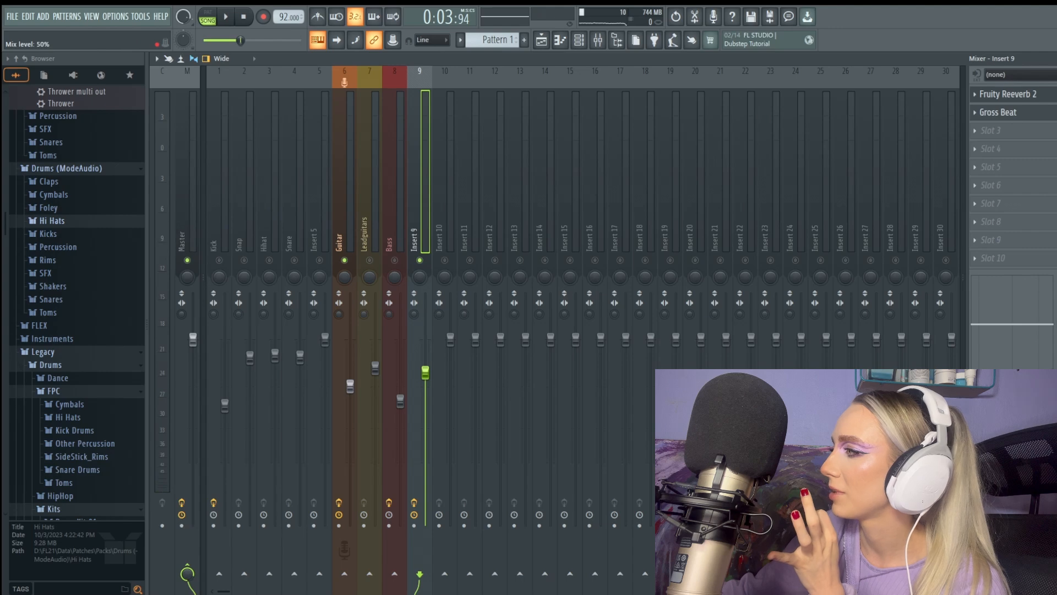
Play the arrangement to hear the synth's effects together with the guitar
click(227, 17)
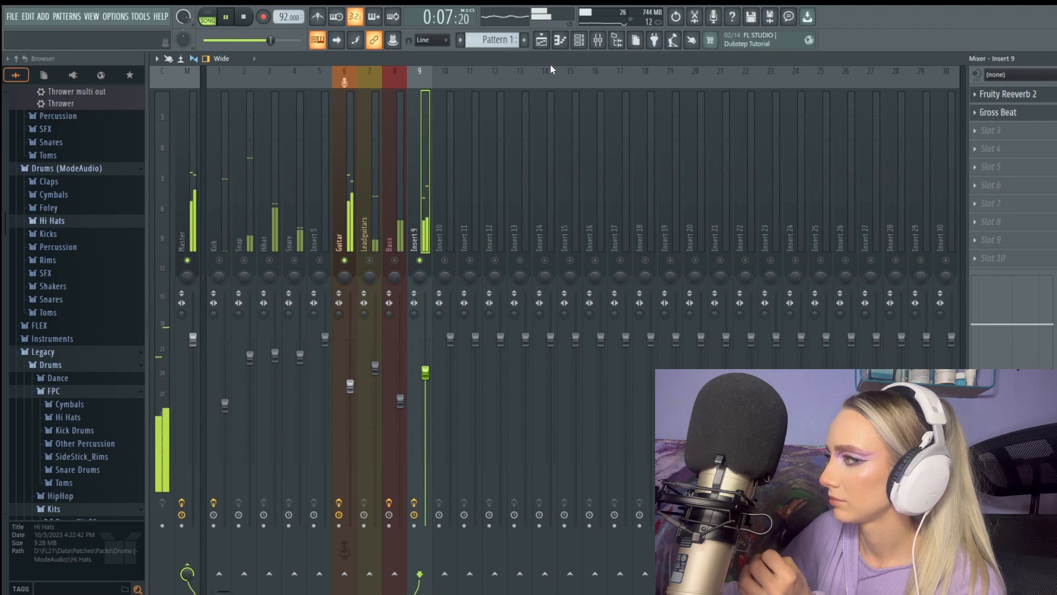
click(543, 44)
Rename mixer track Insert 9 as synth and color it Slate Blue (#45359F)
click(494, 83)
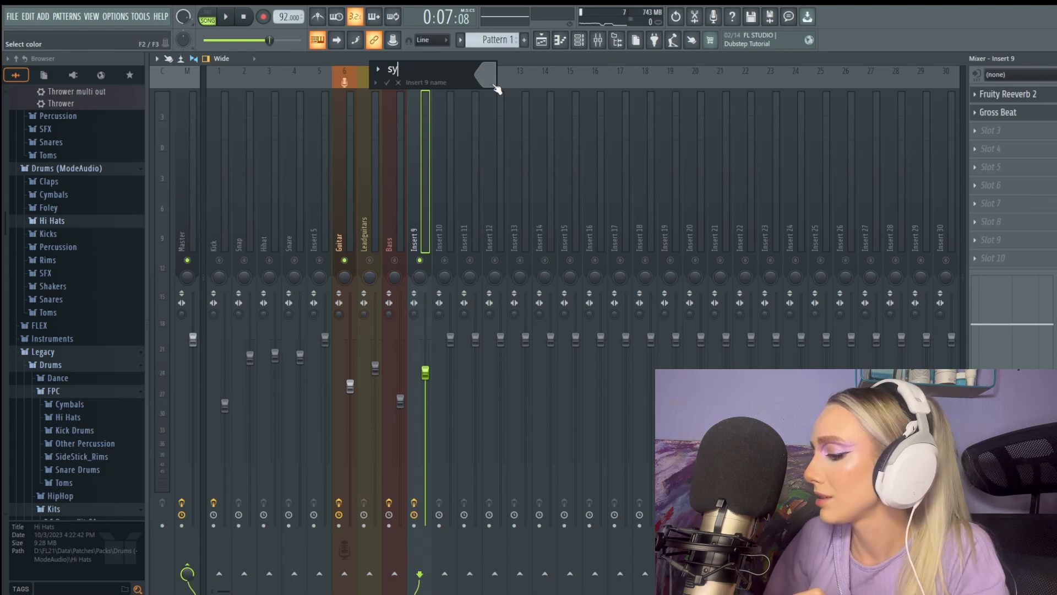
text(synth)
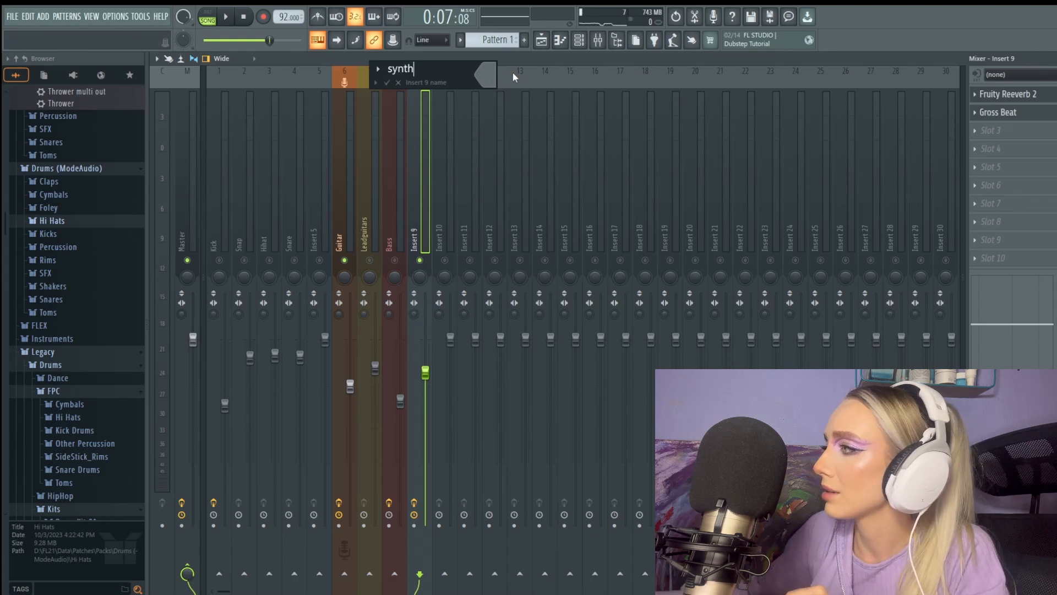
click(485, 85)
click(550, 196)
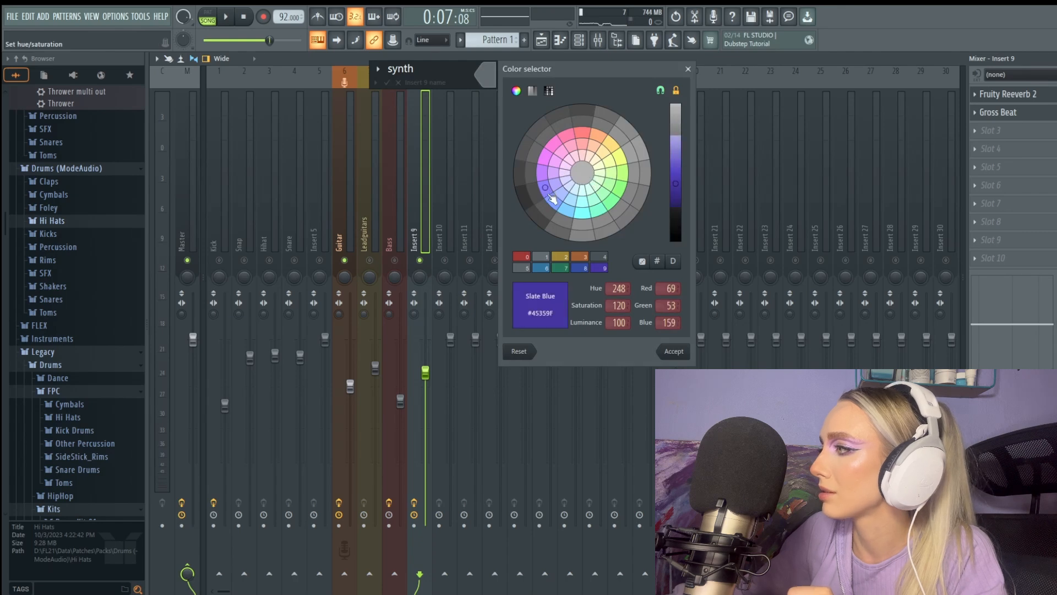
click(672, 351)
Split Pattern 1 by channel in the playlist's pattern picker
click(542, 41)
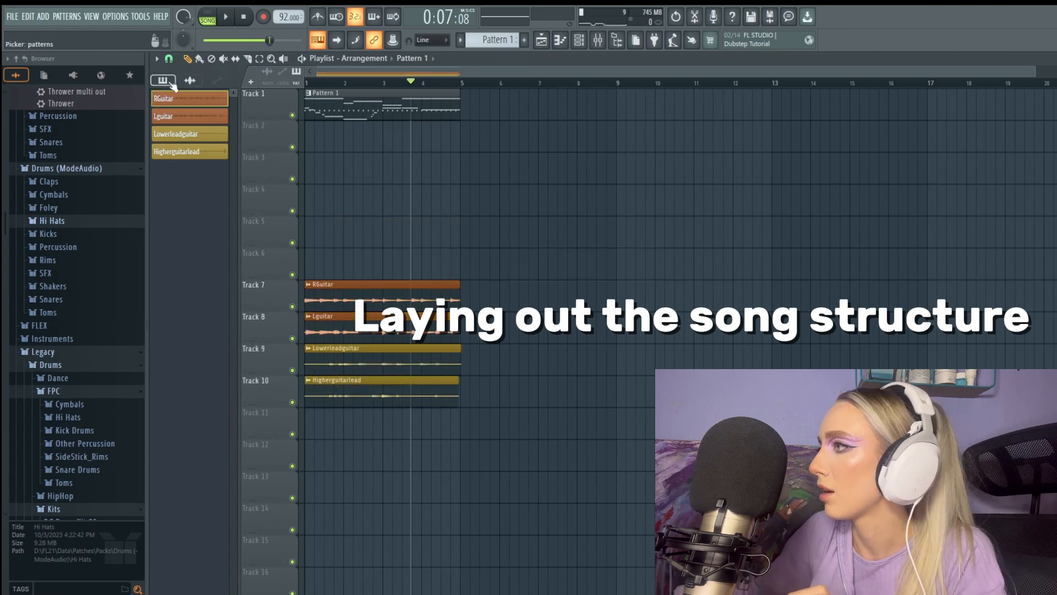
click(172, 83)
right_click(178, 99)
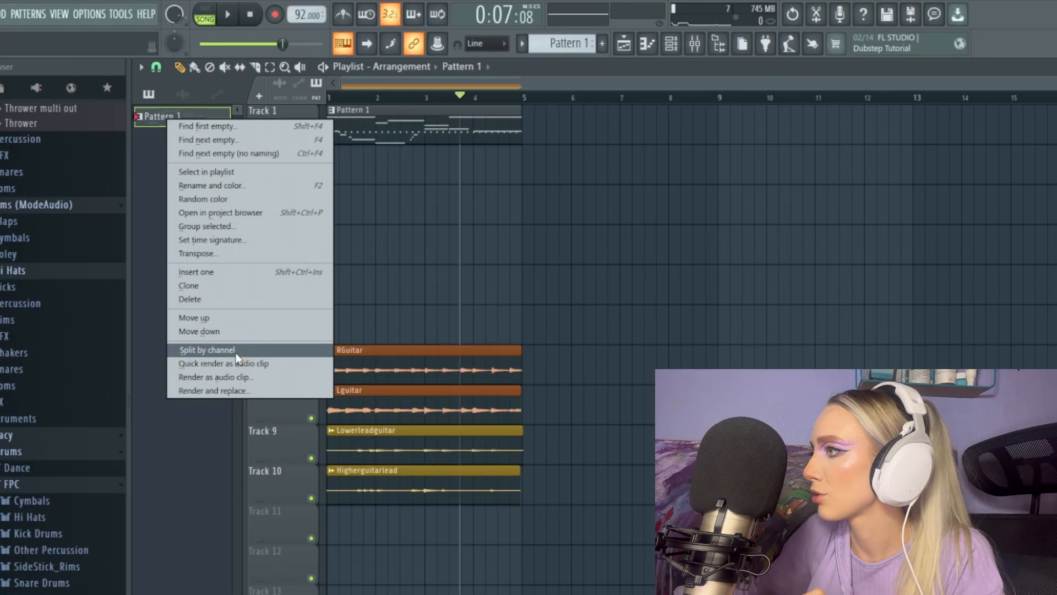
click(235, 351)
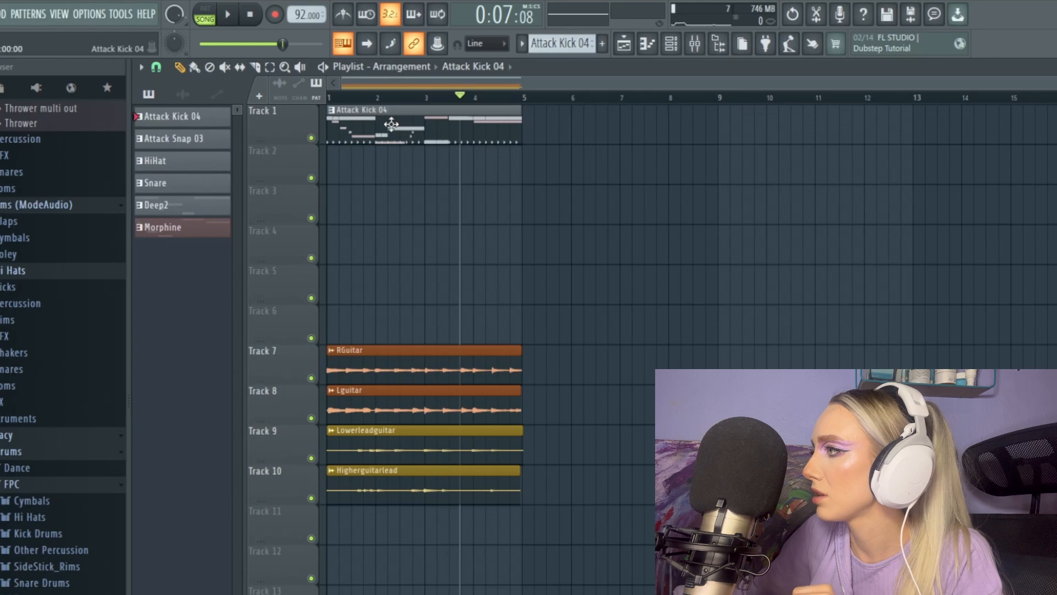
Move the whole block of clips on Tracks 1 to 10 so it starts at bar 13, and clear the selection
drag(380, 125, 574, 123)
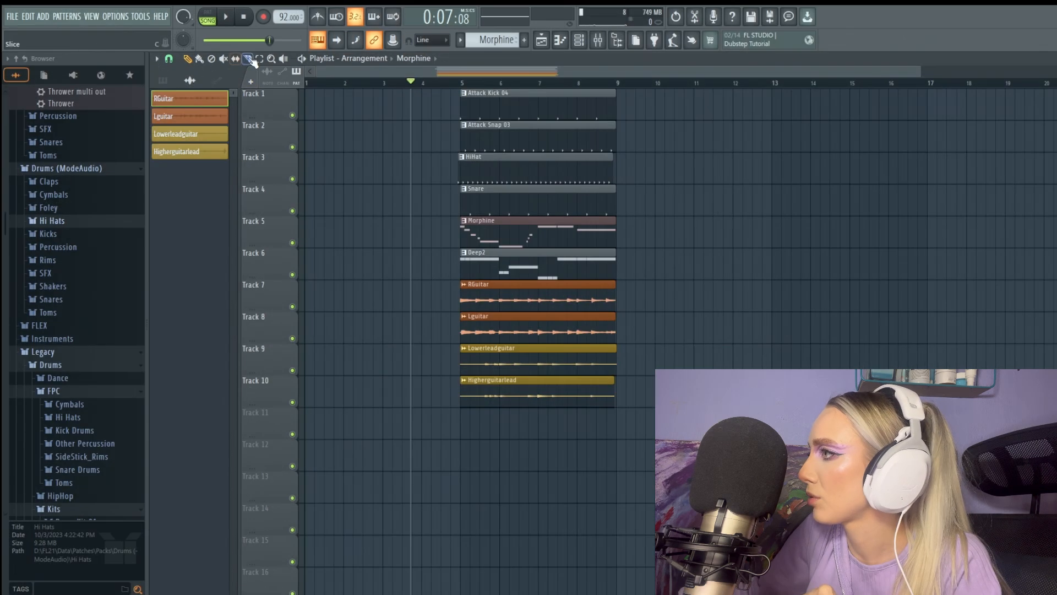
drag(430, 111, 607, 407)
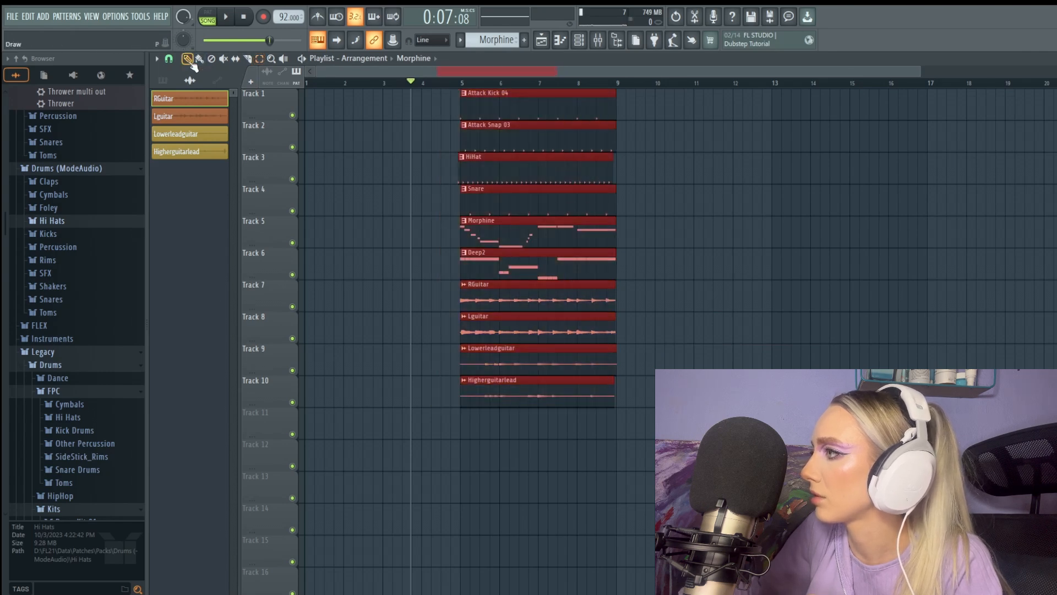
drag(529, 104, 838, 85)
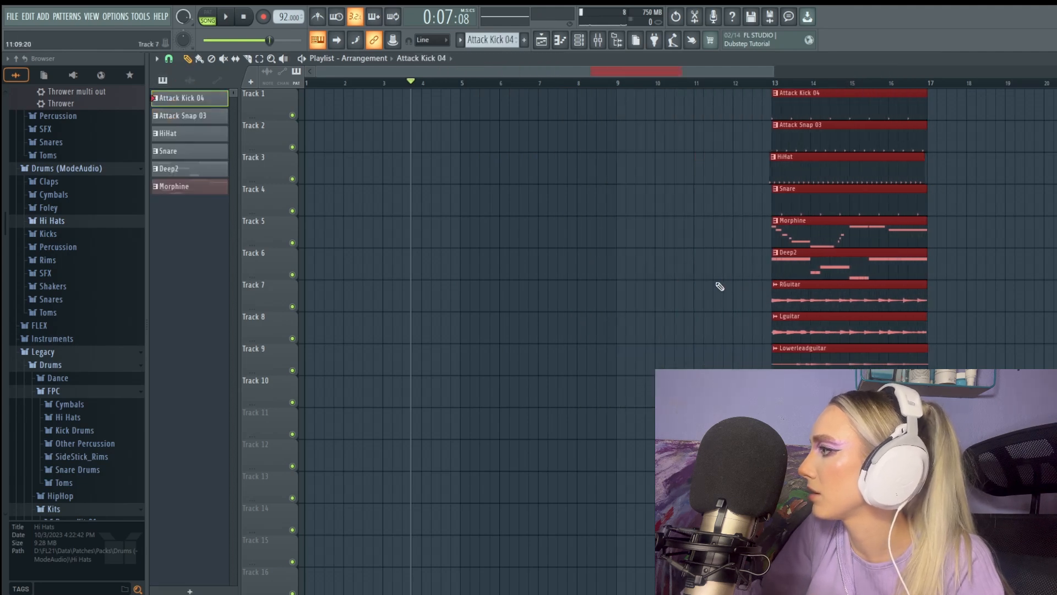
click(535, 447)
right_click(549, 450)
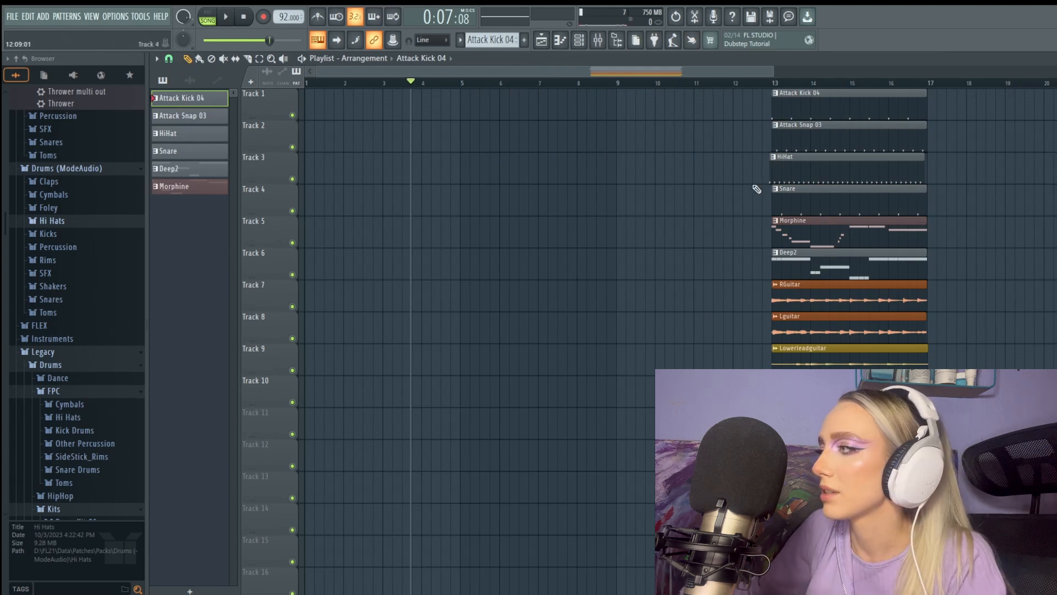
Add copies of the RGuitar and Lguitar clips on Tracks 7 and 8, both starting at bar 1
click(807, 300)
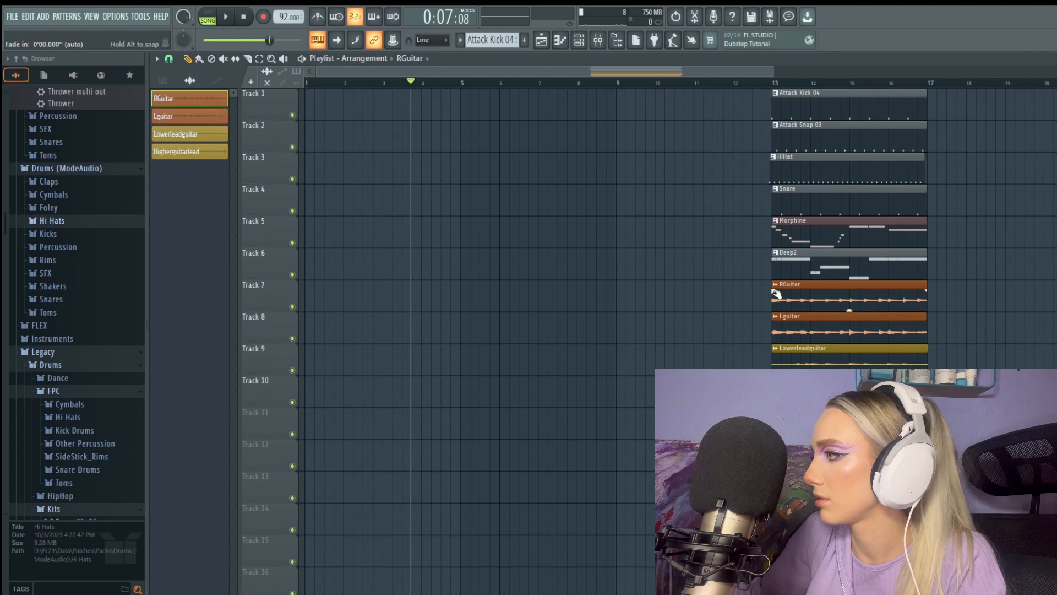
click(332, 299)
drag(333, 299, 307, 299)
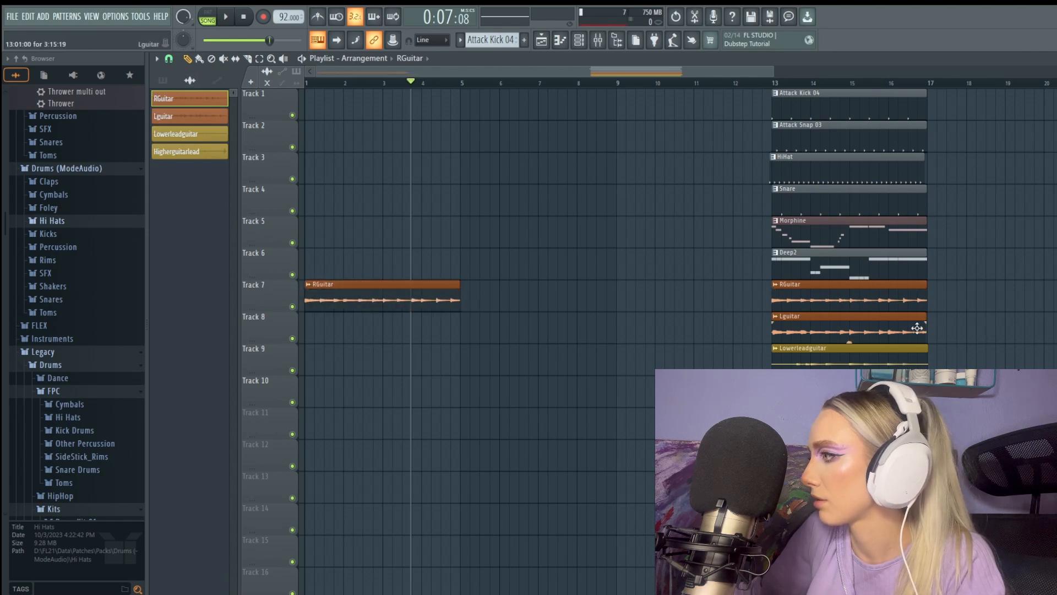
click(855, 328)
click(336, 328)
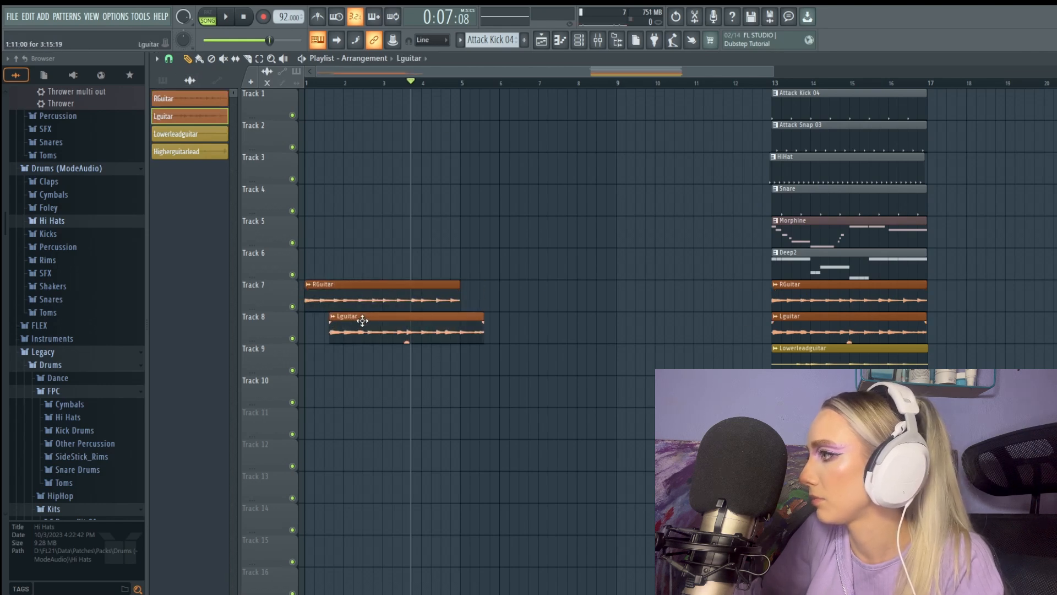
drag(336, 328, 313, 318)
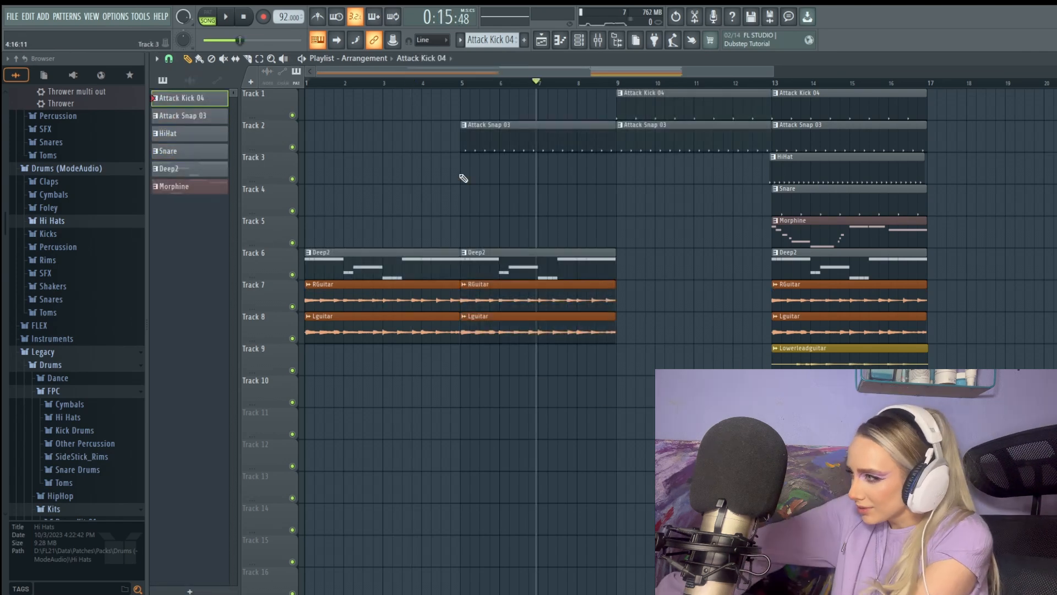
Create a new pattern named snapbeginning, and move the full block of clips at bar 13 to start at bar 17
click(526, 43)
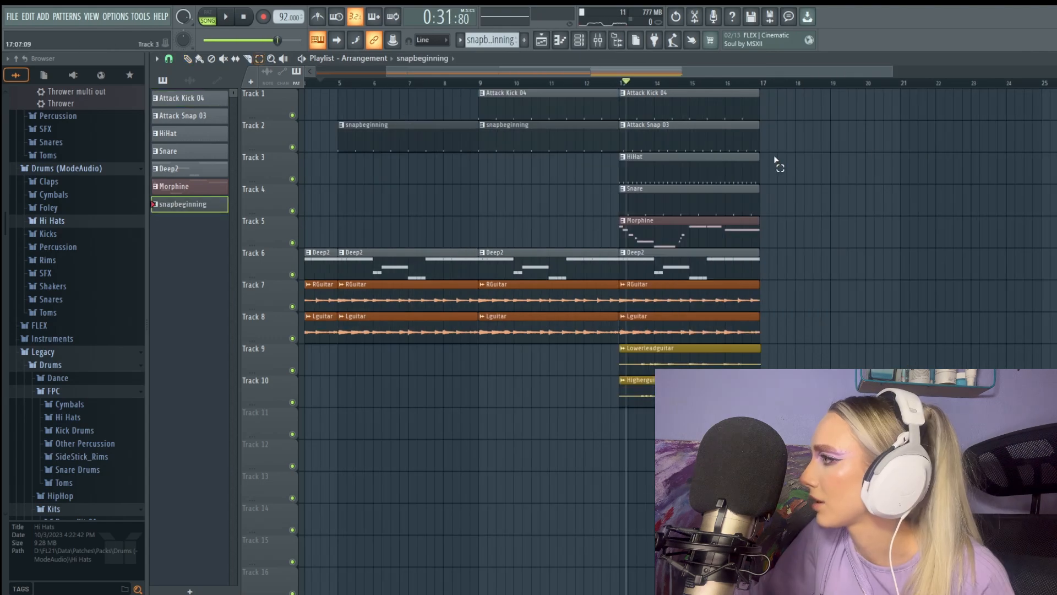
drag(702, 513, 811, 102)
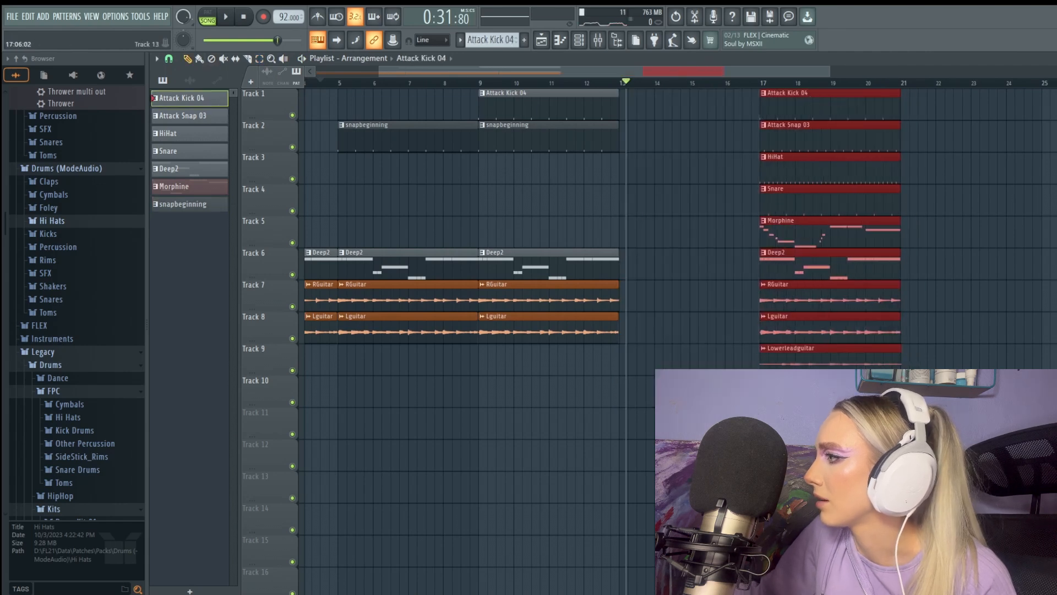
ctrl+click(770, 484)
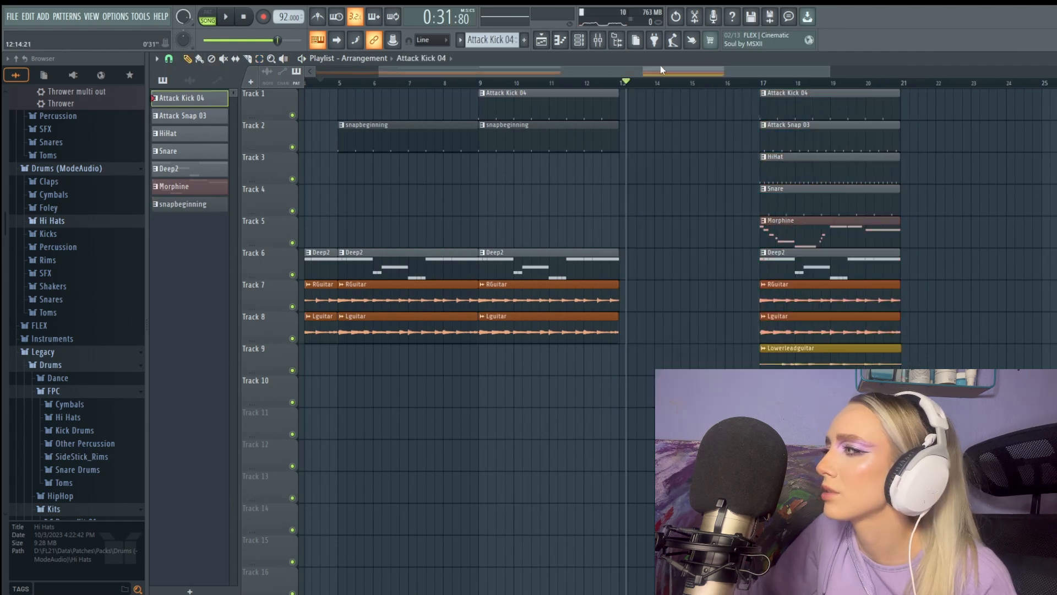
Add the Higherguitarlead clip on Track 10 from bar 9 to bar 13
drag(681, 70, 640, 69)
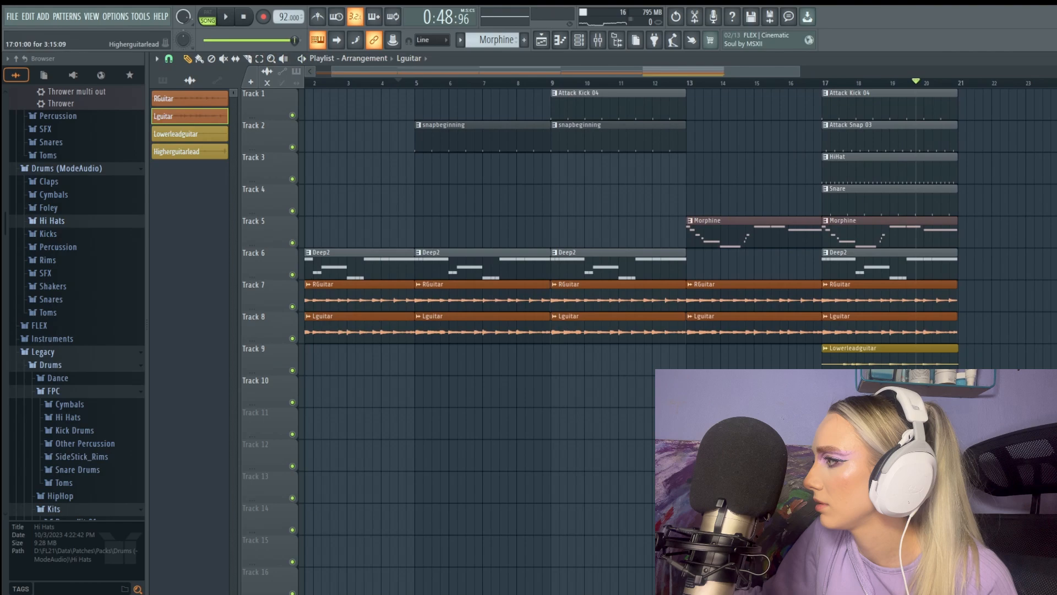
click(182, 151)
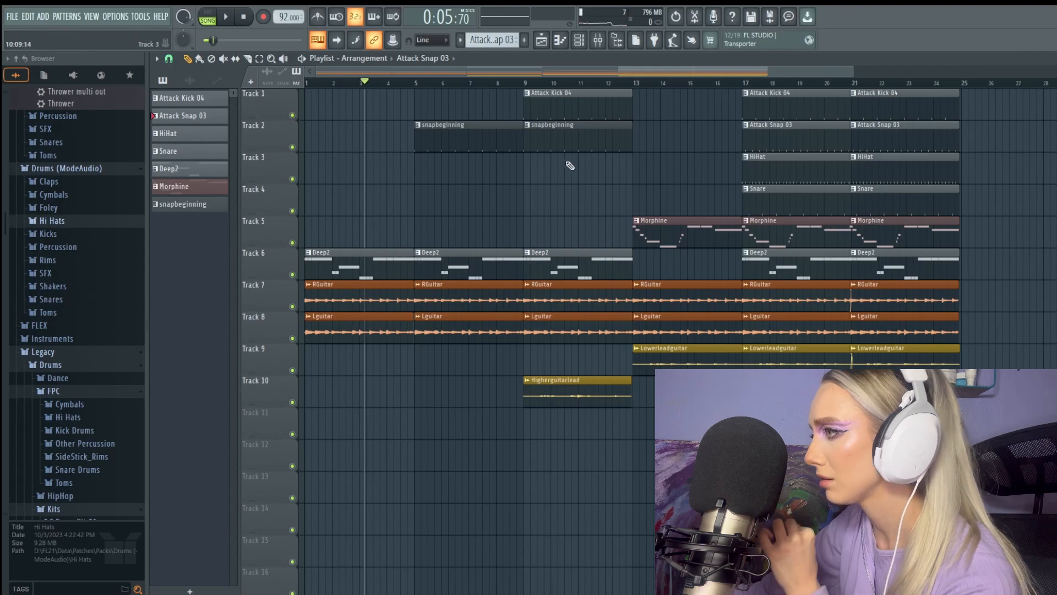
Check the Bass track's effects in the mixer and the Attack Snap 03 steps in the channel rack
key(F9)
click(393, 77)
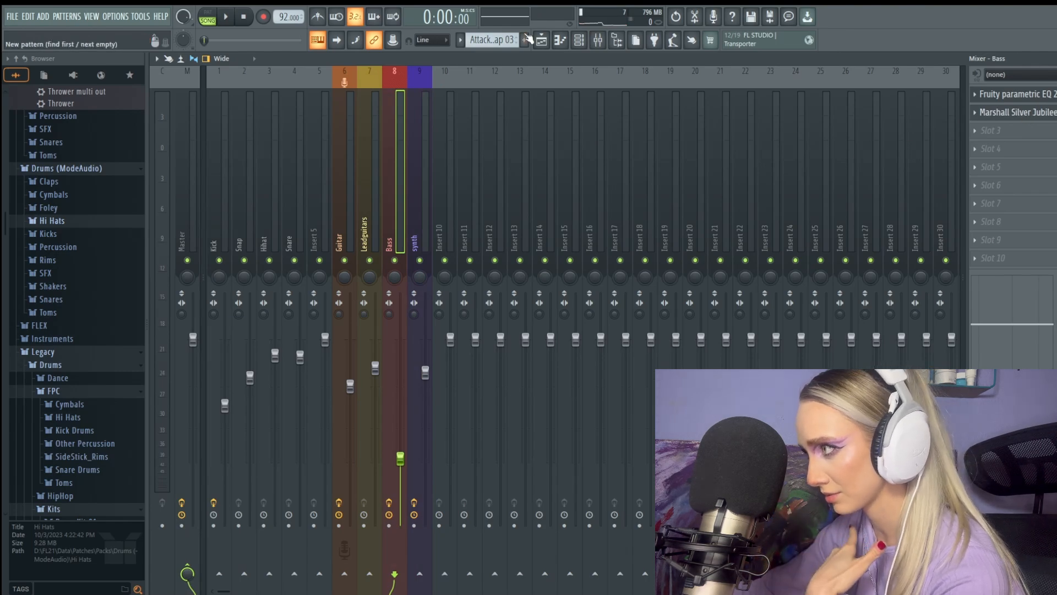
key(F9)
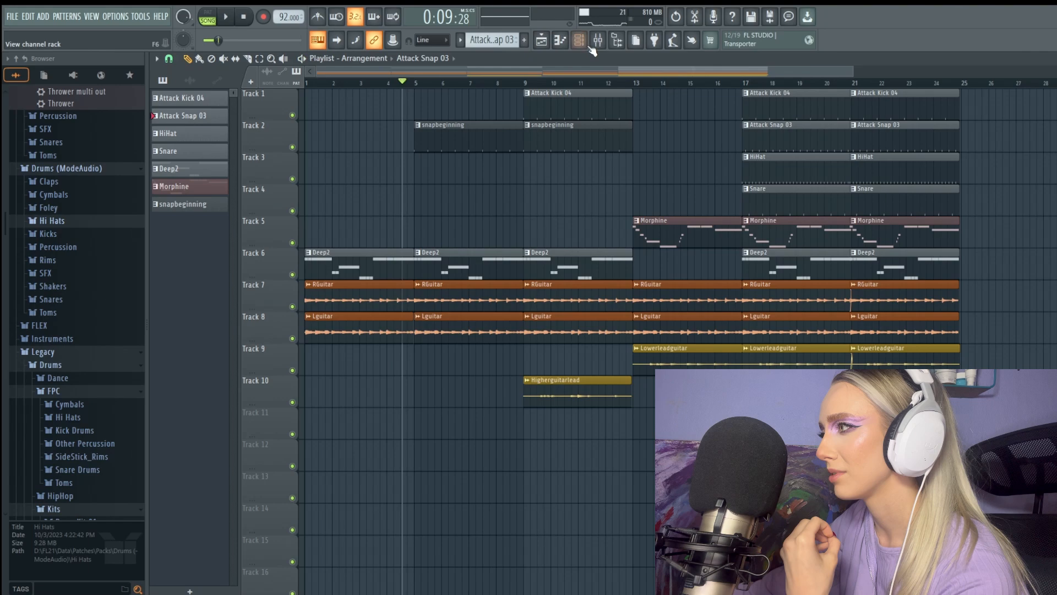
click(586, 44)
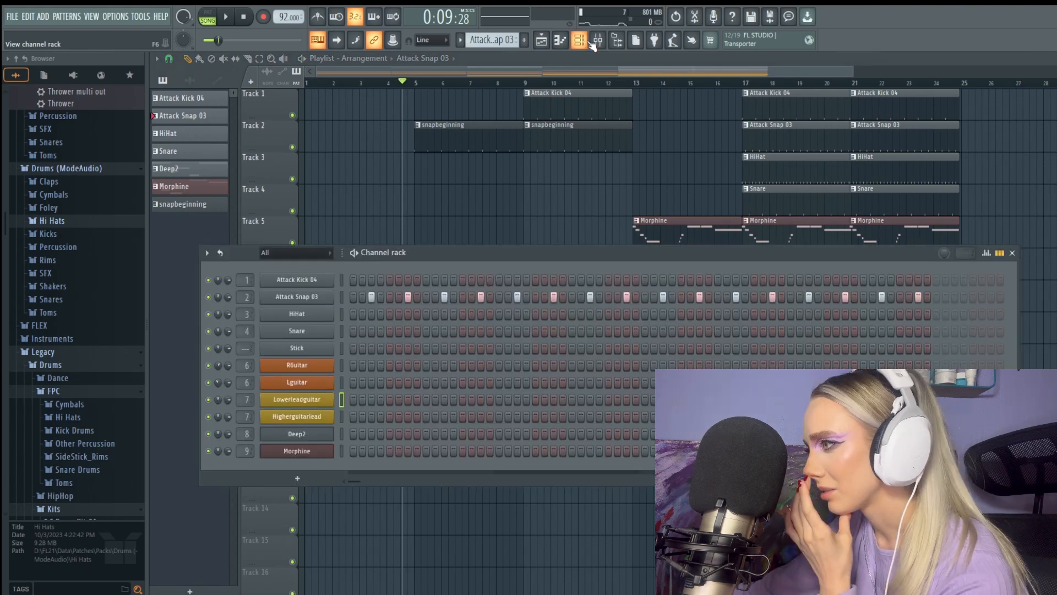
click(591, 44)
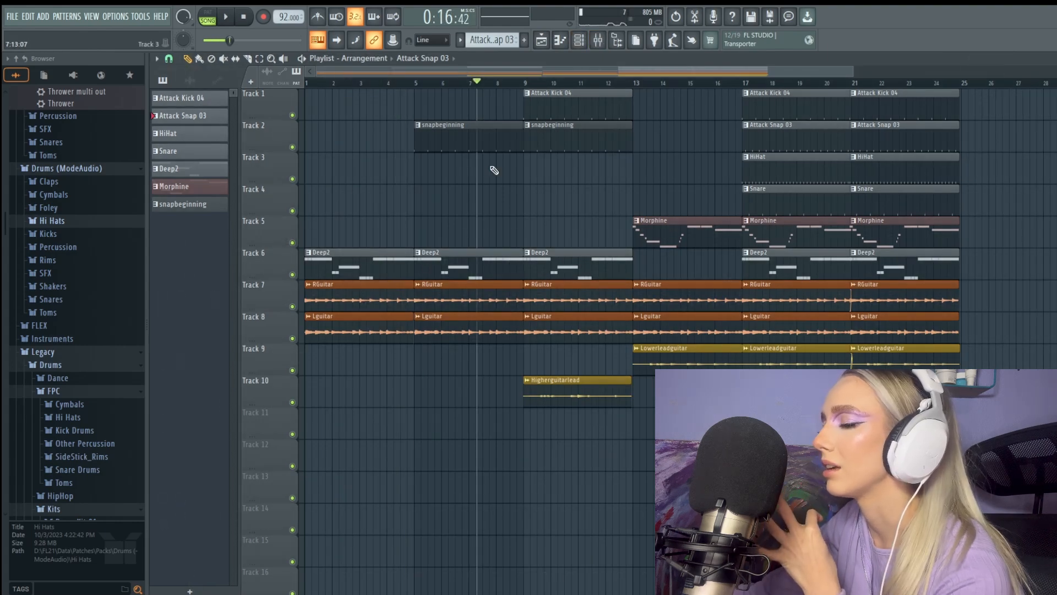
Delete both snapbeginning clips from Track 2 and set the playback position to bar 5
right_click(509, 148)
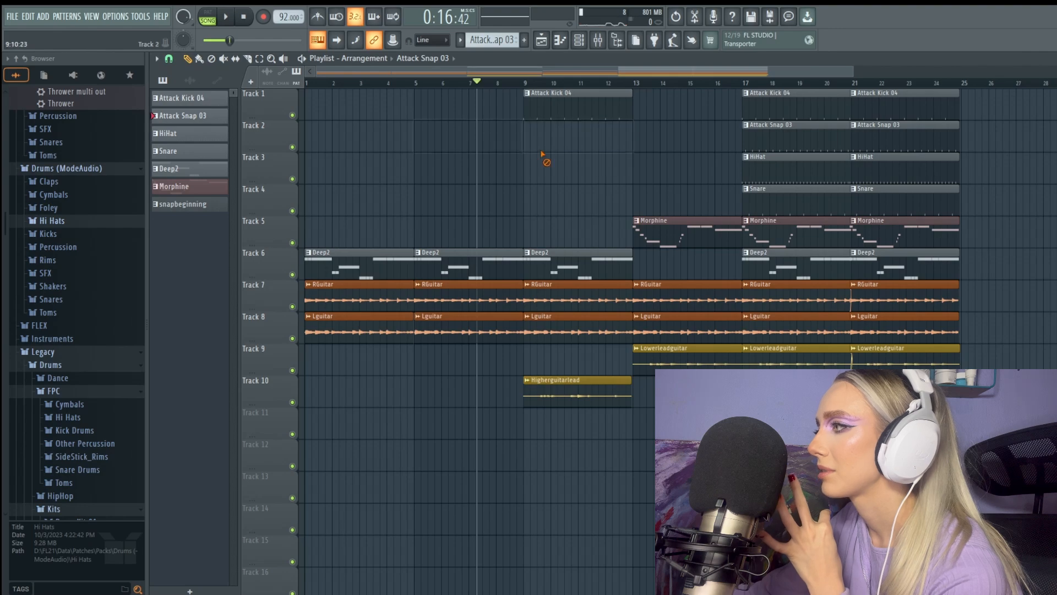
click(434, 84)
drag(434, 84, 415, 86)
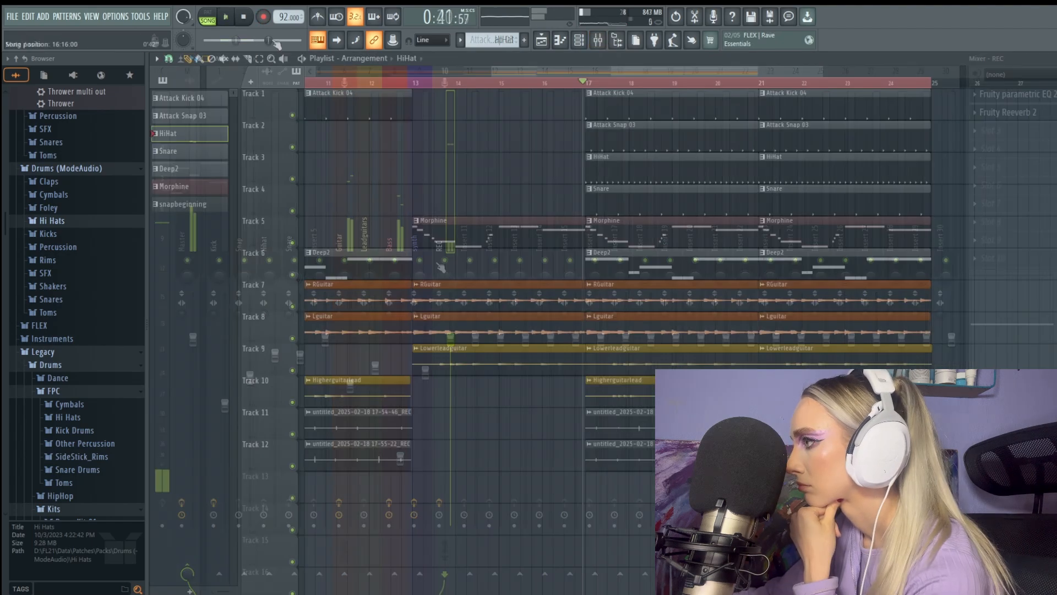
Stop playback and write in Notepad the lyrics "Give me love give me hate" and "i have loved you for days what i need is your embrace"
click(243, 16)
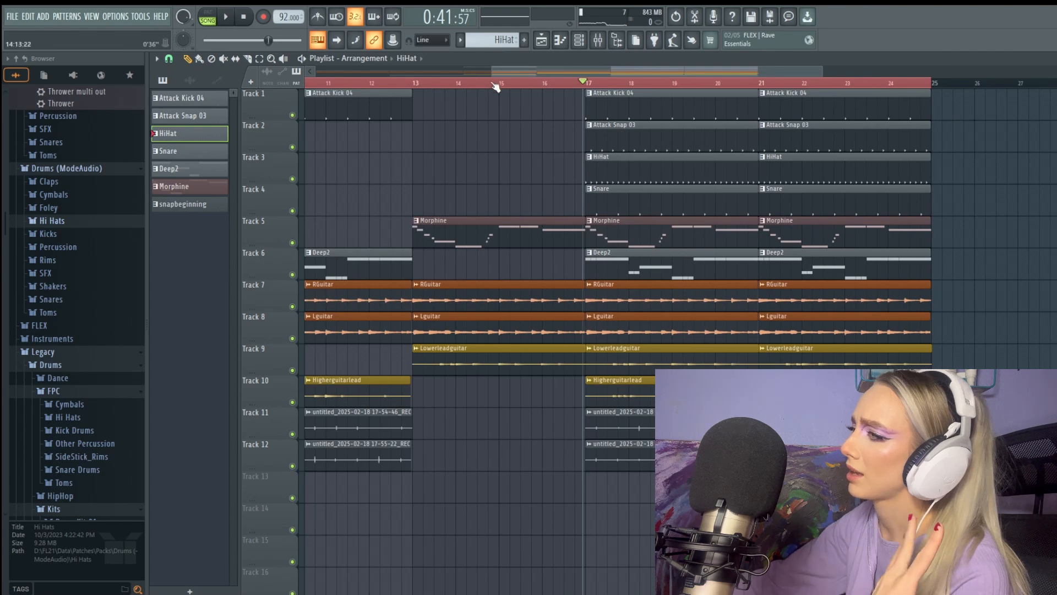
scroll(495, 82, down, 2)
drag(562, 71, 371, 83)
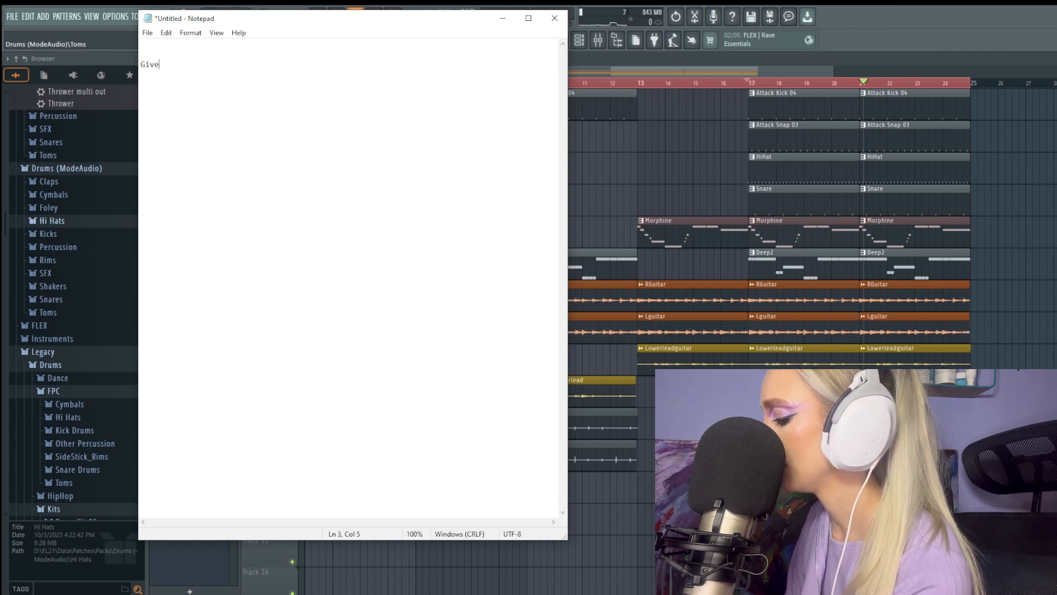
text(me love give me hate)
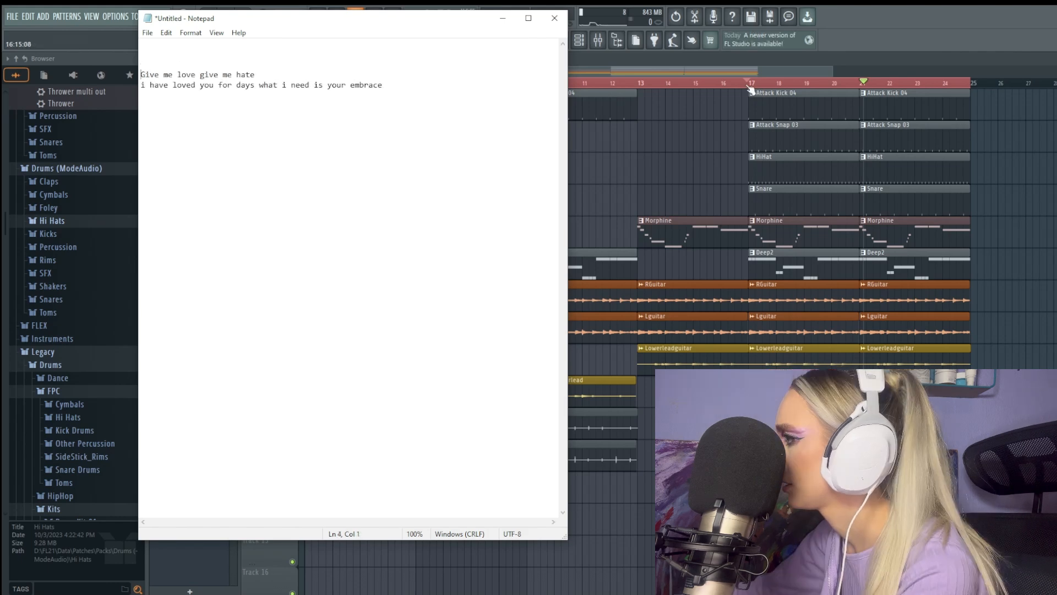
Play the arrangement from bar 17 to try the lyrics against the full section
click(742, 82)
key(space)
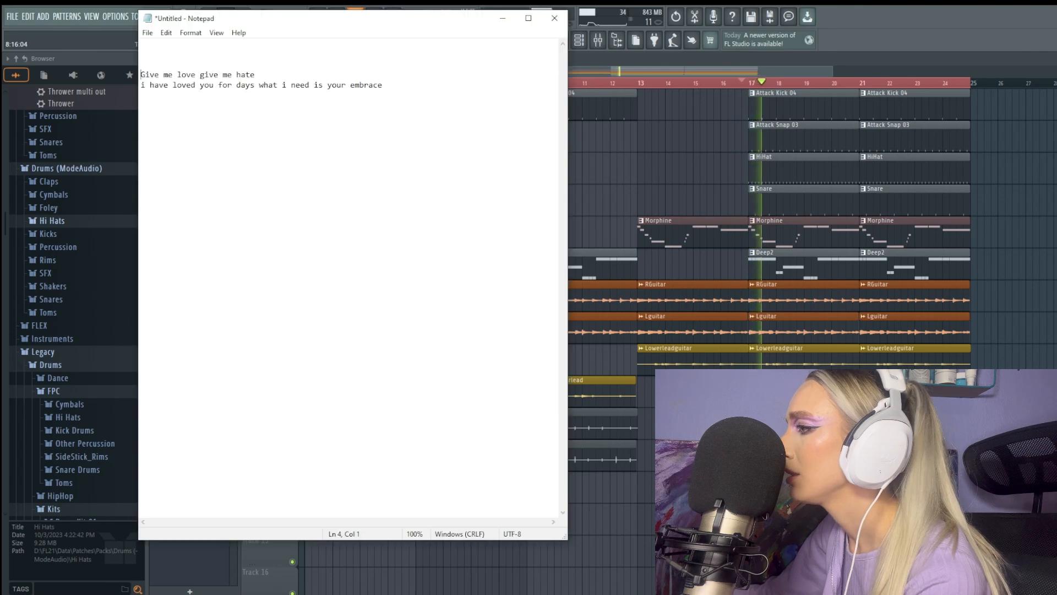
Switch to Notepad, add the lyric line "and I know it is not fake" and remove "your" from the line above
key(alt+Tab)
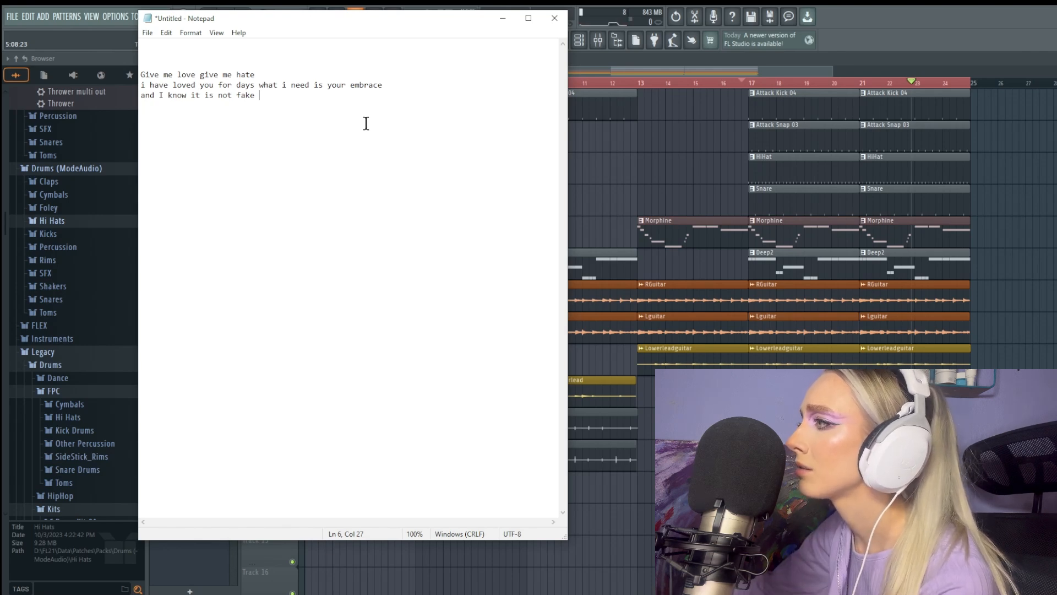
drag(347, 85, 327, 86)
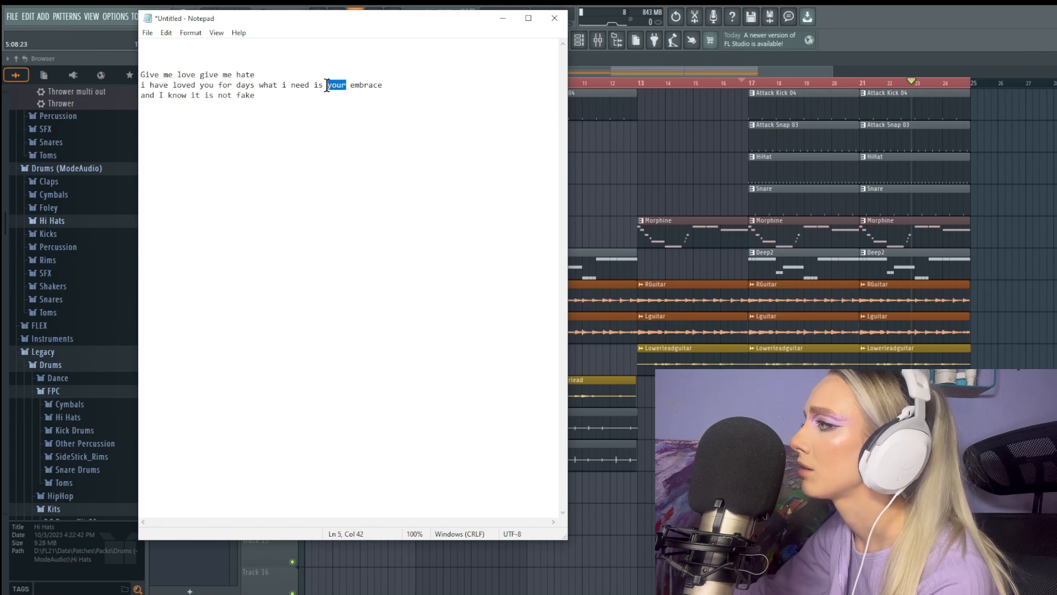
key(BackSpace)
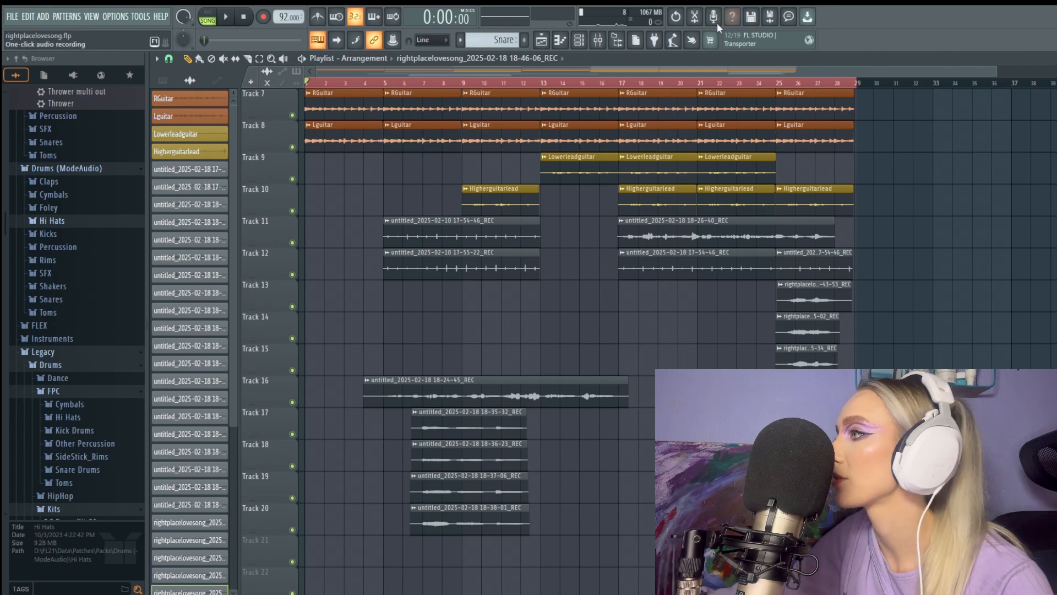
Hide the browser and play the complete song with the recorded vocals from bar 1 to bar 29, pausing at the end
click(616, 44)
scroll(420, 347, up, 4)
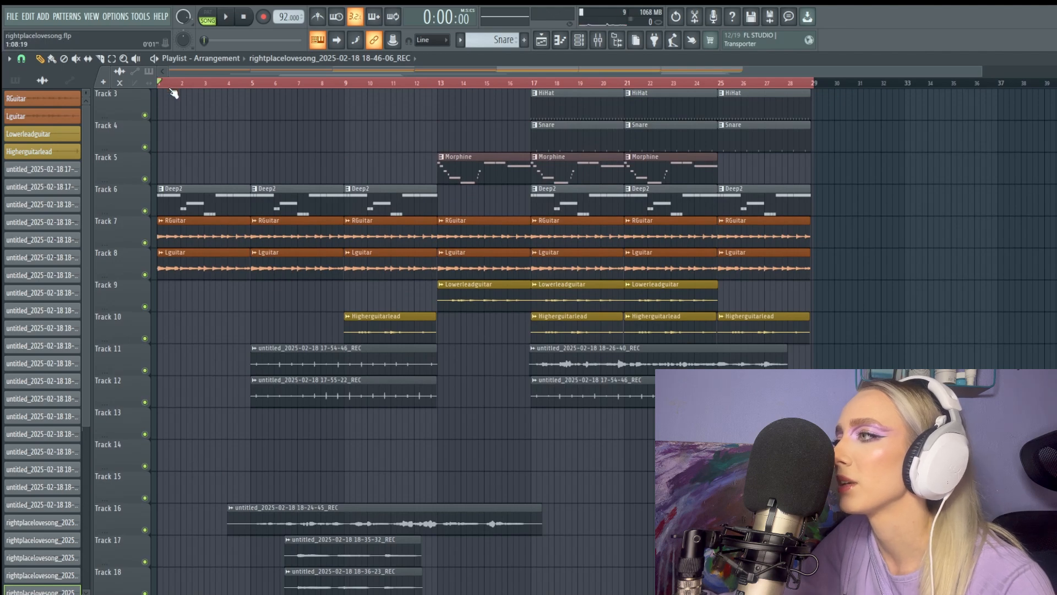
scroll(194, 314, up, 1)
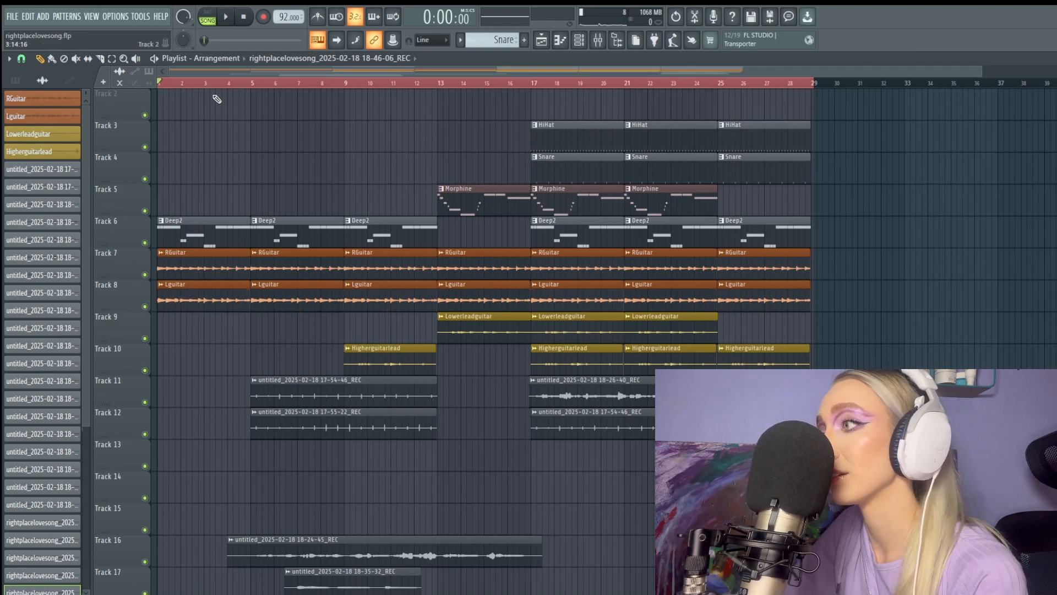
click(226, 17)
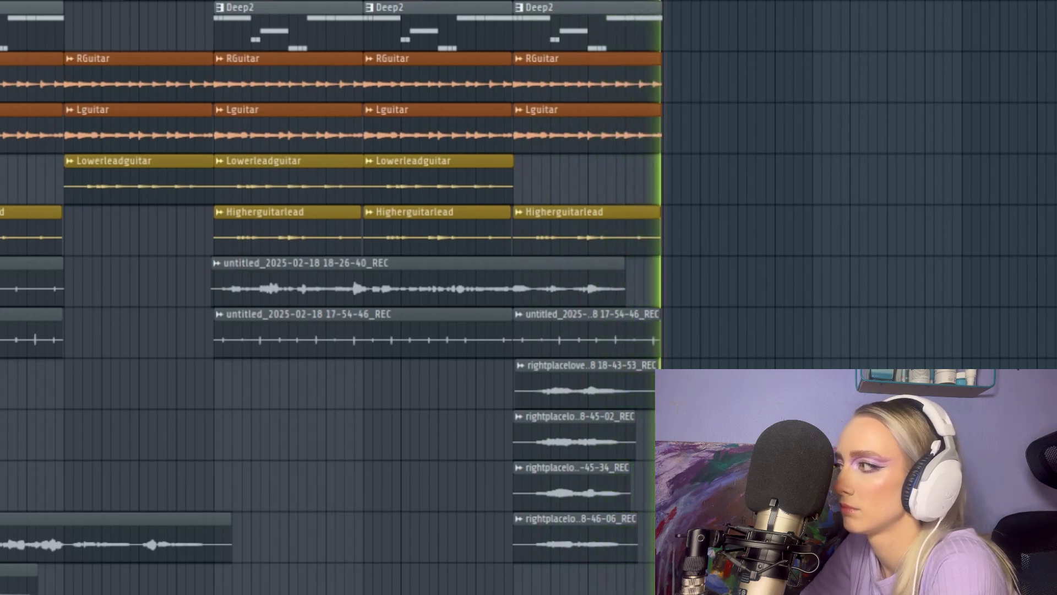
click(226, 17)
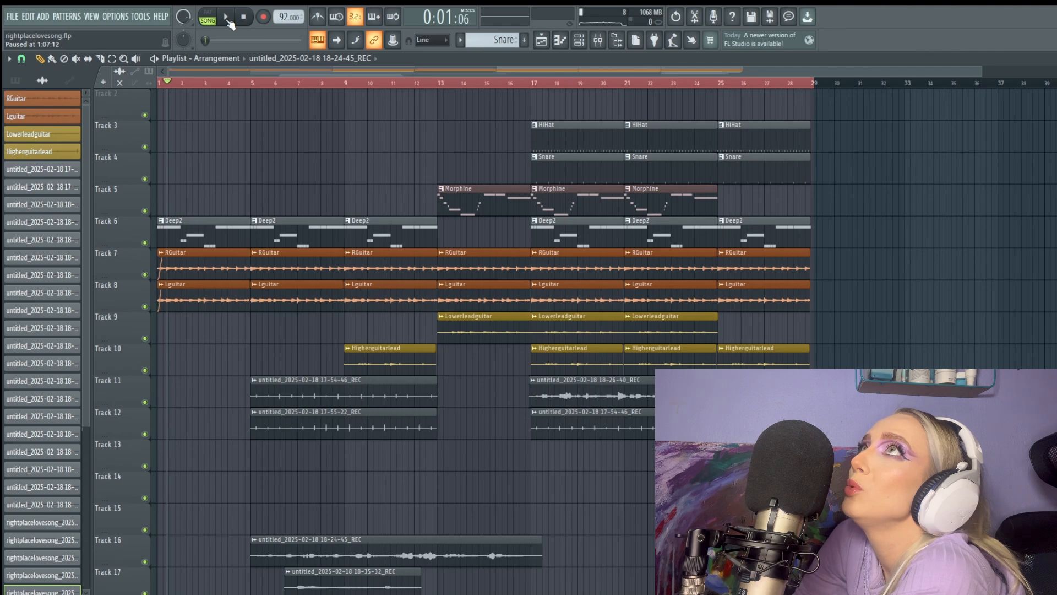